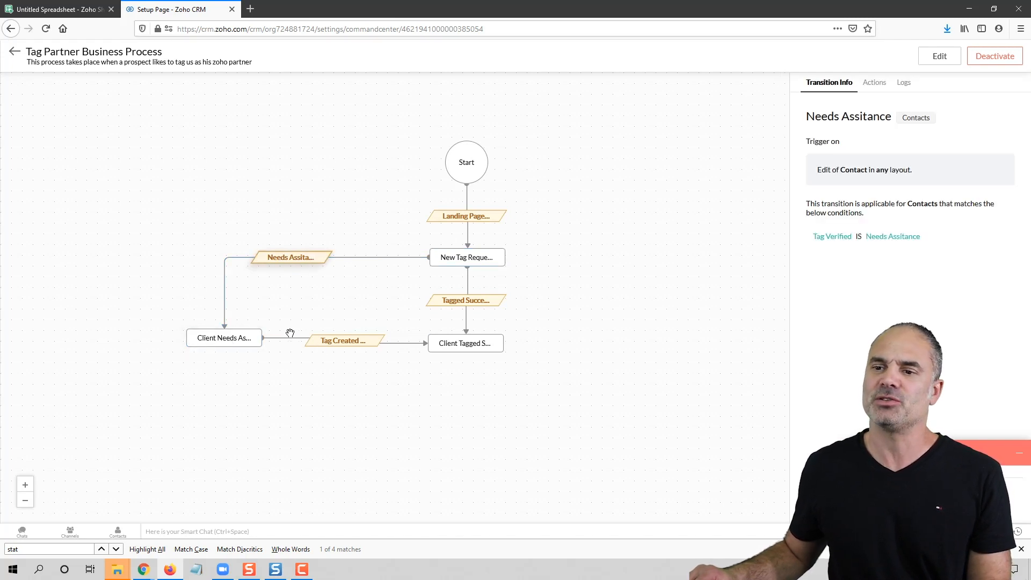
Step: Examine the Tag Created After a Meeting and Tagged Successfully transition conditions, and compare the journey with the draw.io flowchart
click(343, 343)
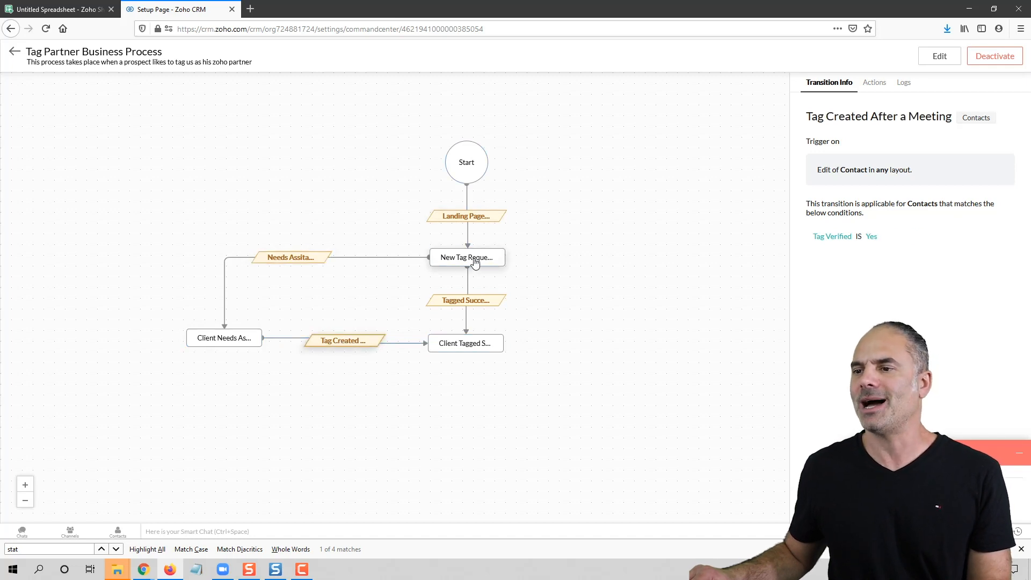
click(467, 301)
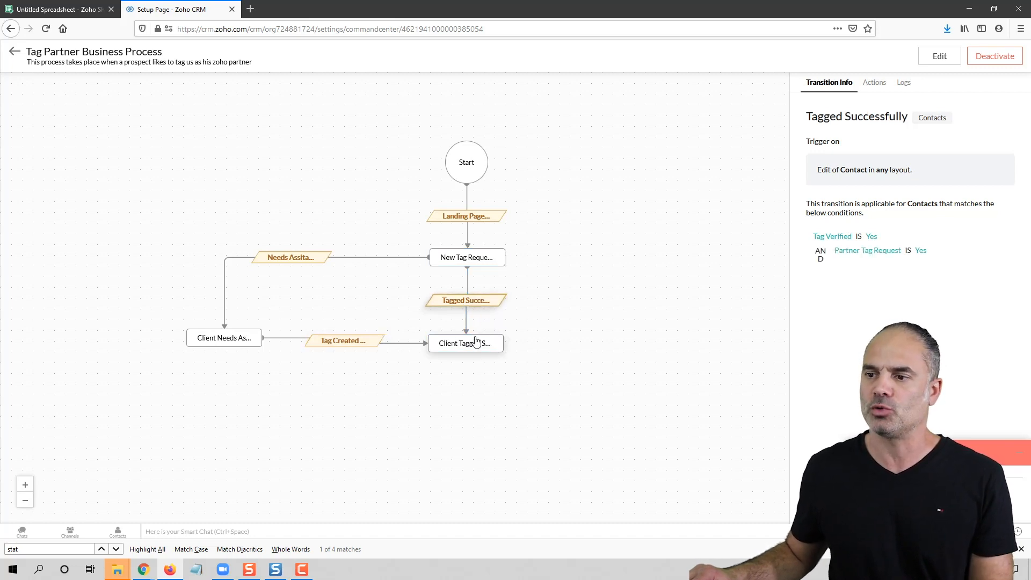
click(533, 290)
drag(528, 264, 502, 260)
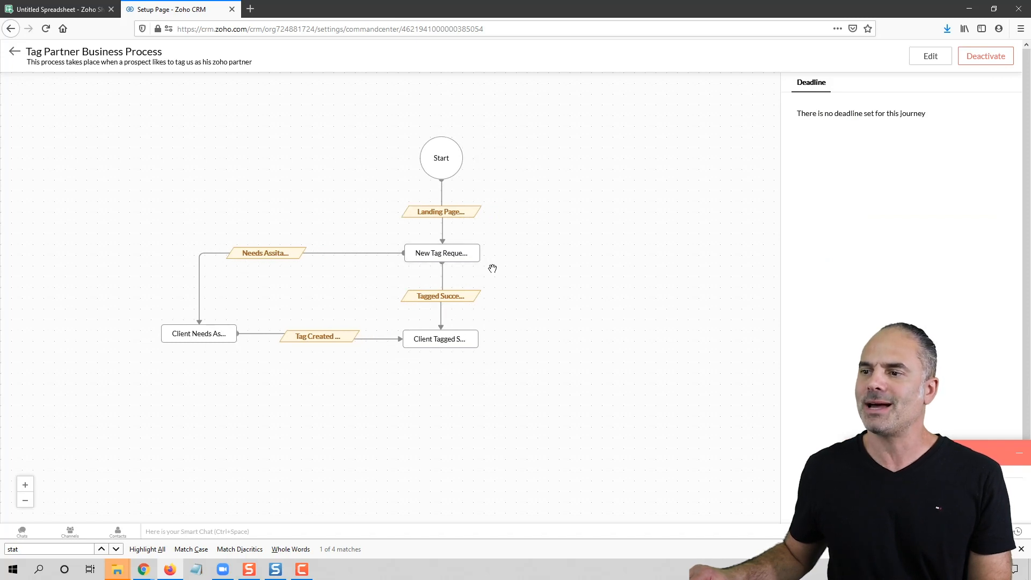
drag(538, 269, 518, 269)
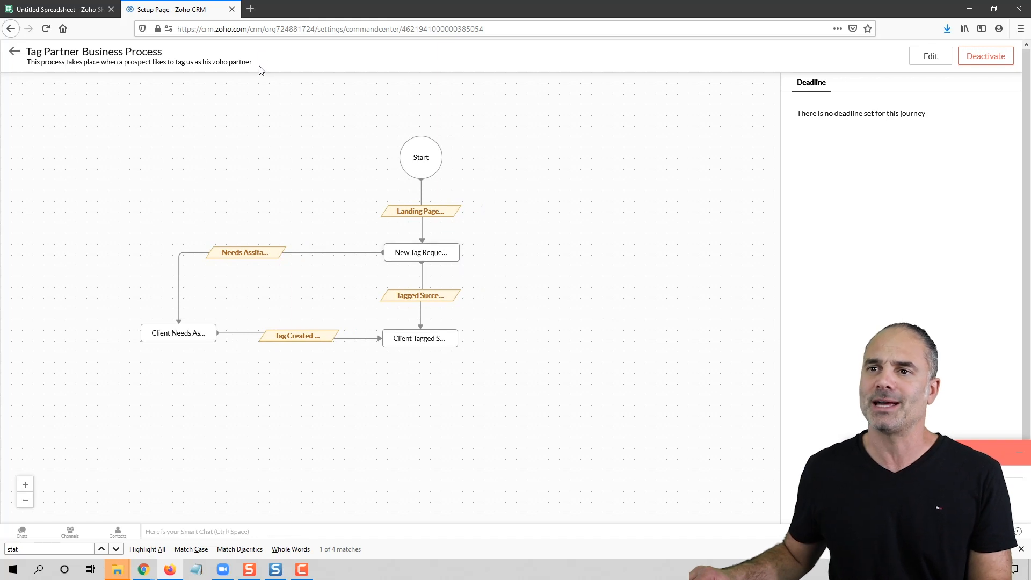
key(alt+Tab)
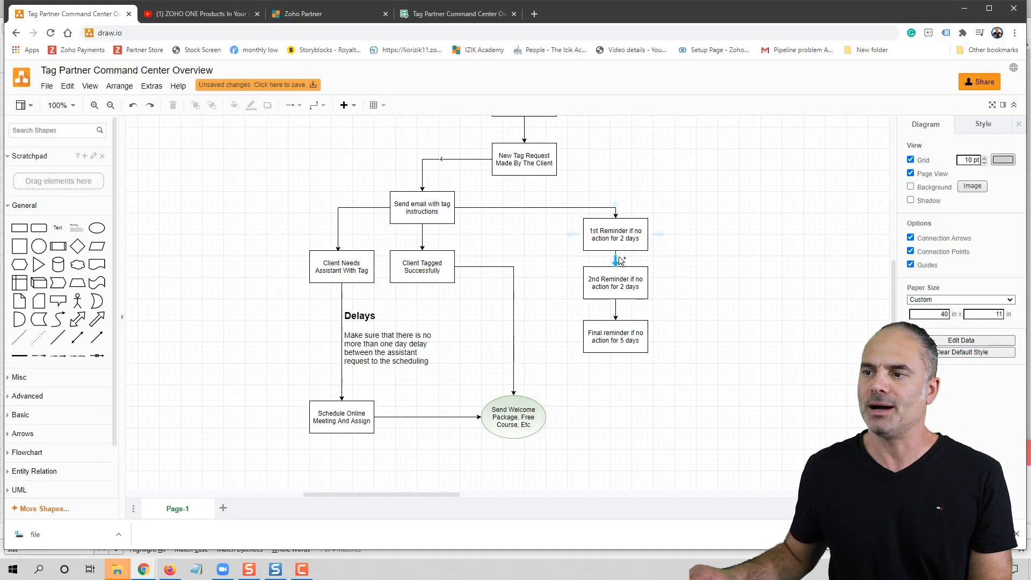
key(alt+Tab)
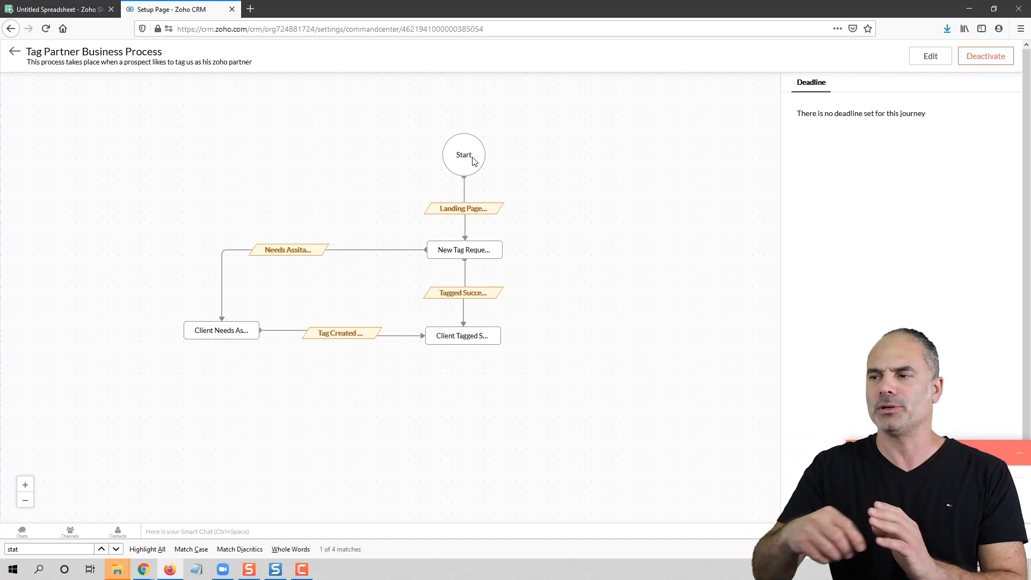
click(597, 354)
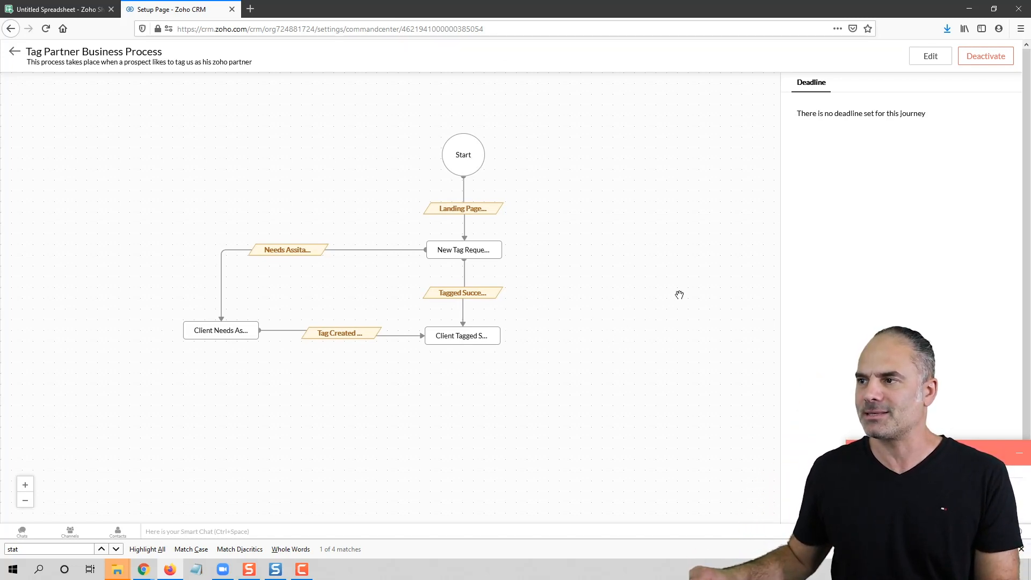
Step: Start editing the Tag Partner Business Process and add a Contacts state named "Reminder number 1"
click(932, 57)
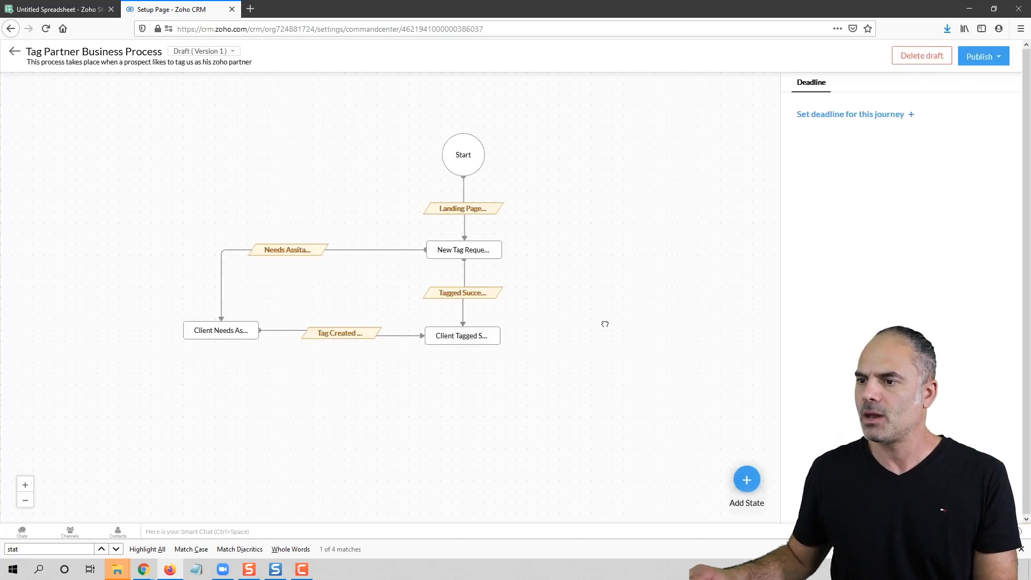
click(749, 485)
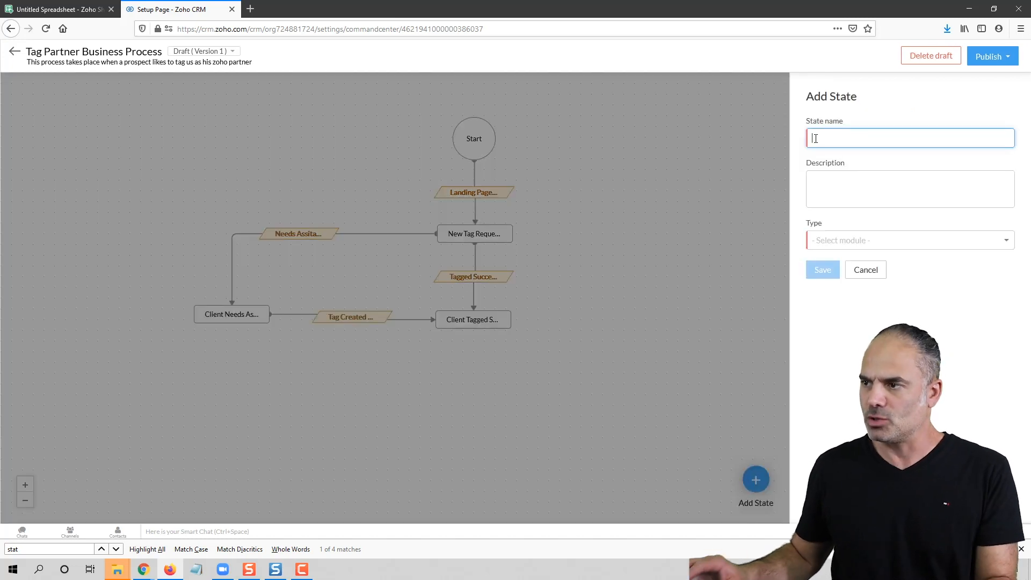
text(Re)
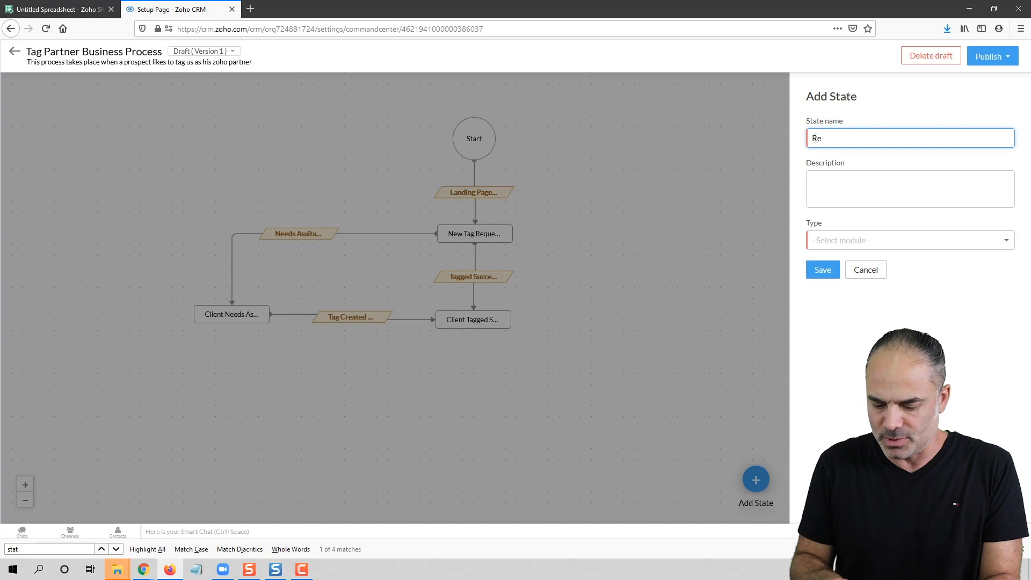
text(minder )
text(numbe)
text(r)
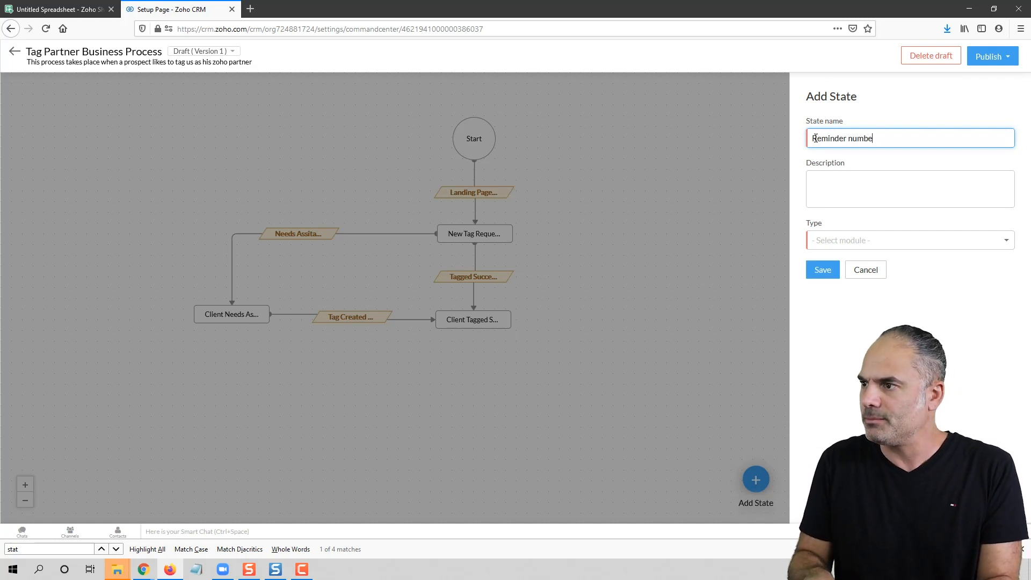
text( 1)
click(875, 240)
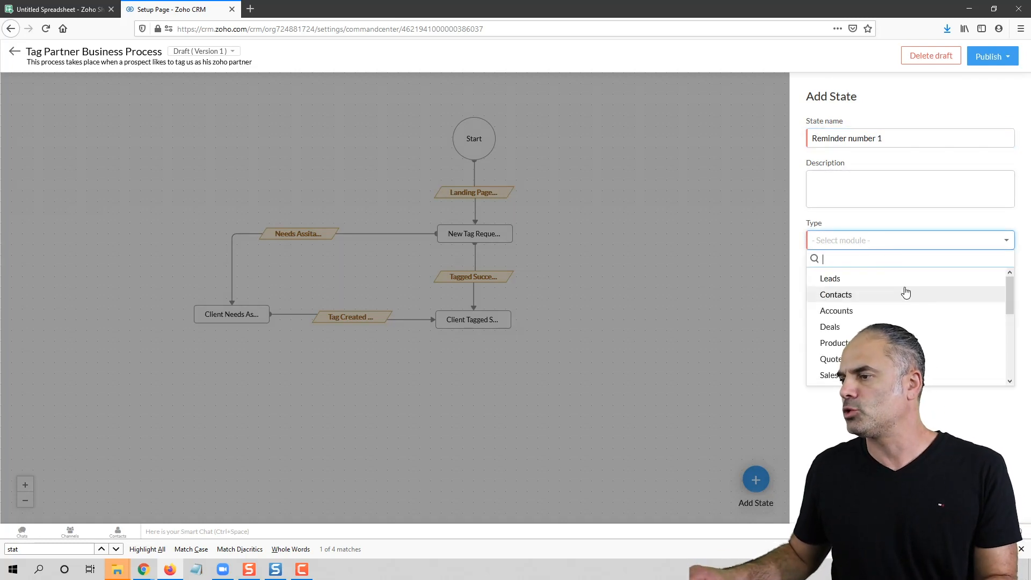
click(891, 297)
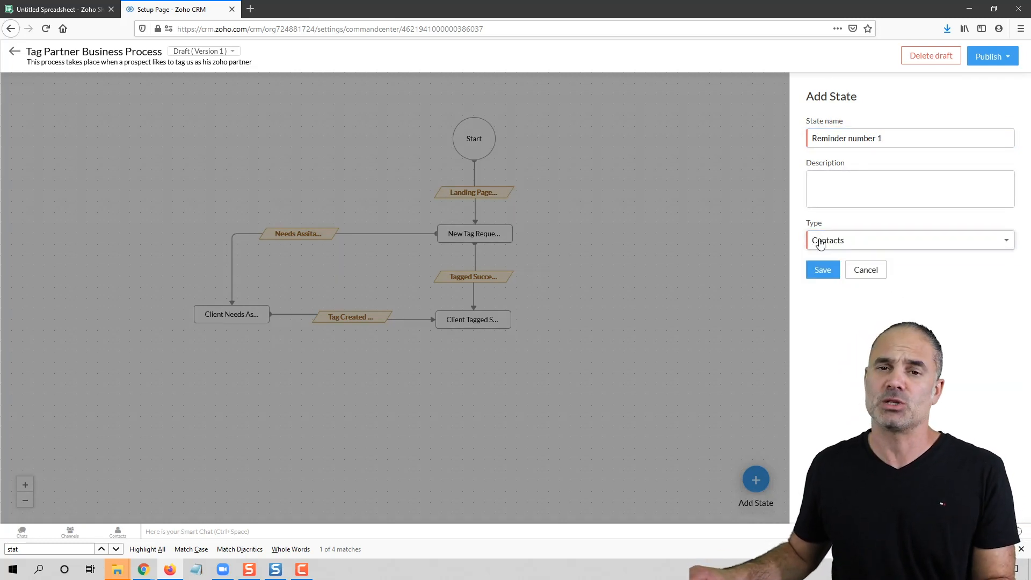
click(822, 269)
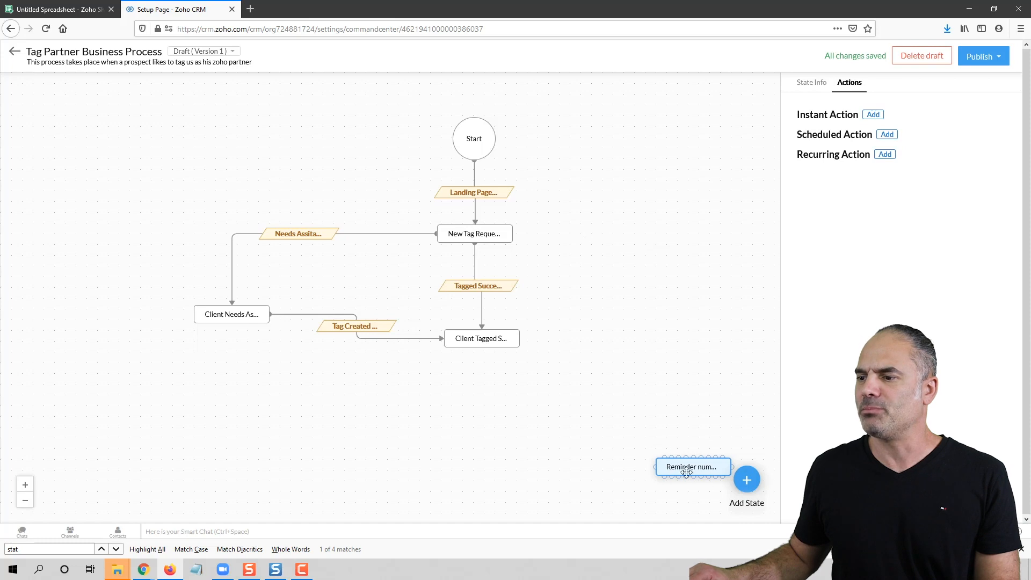
Step: Place the Reminder number 1 state to the right of New Tag Request Made By The Client and connect that state to it
drag(678, 467, 631, 237)
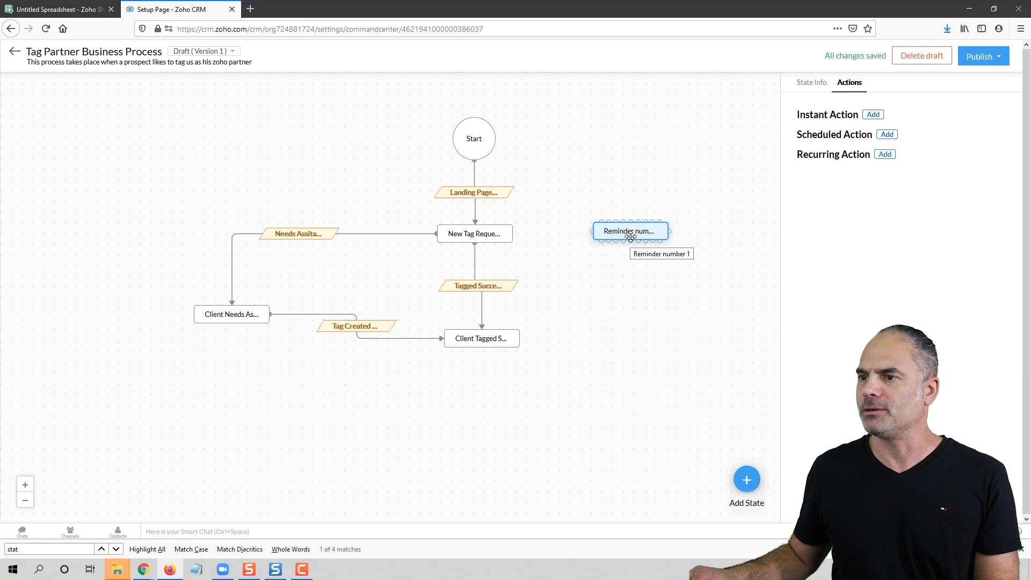
click(480, 236)
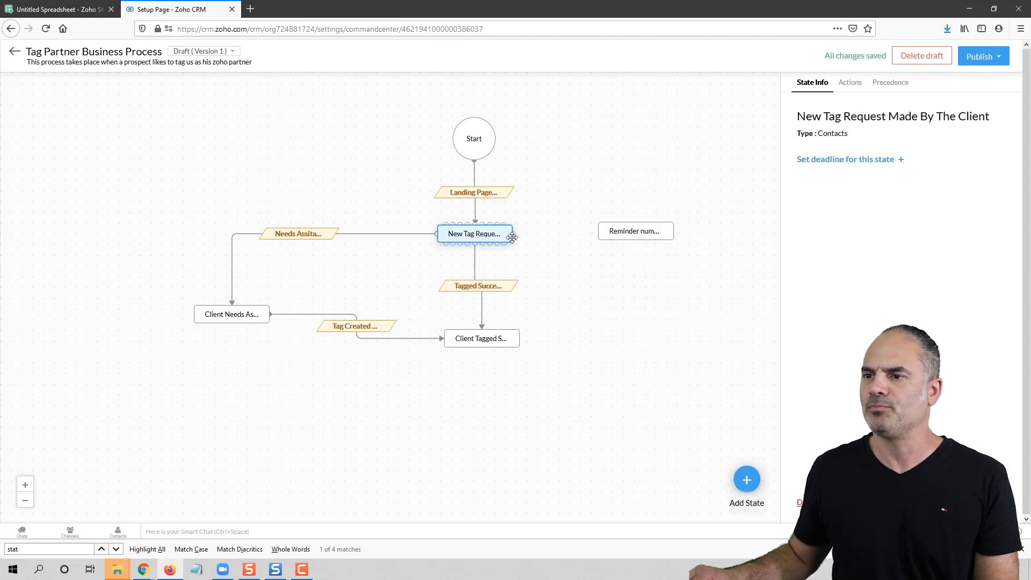
drag(515, 235, 599, 232)
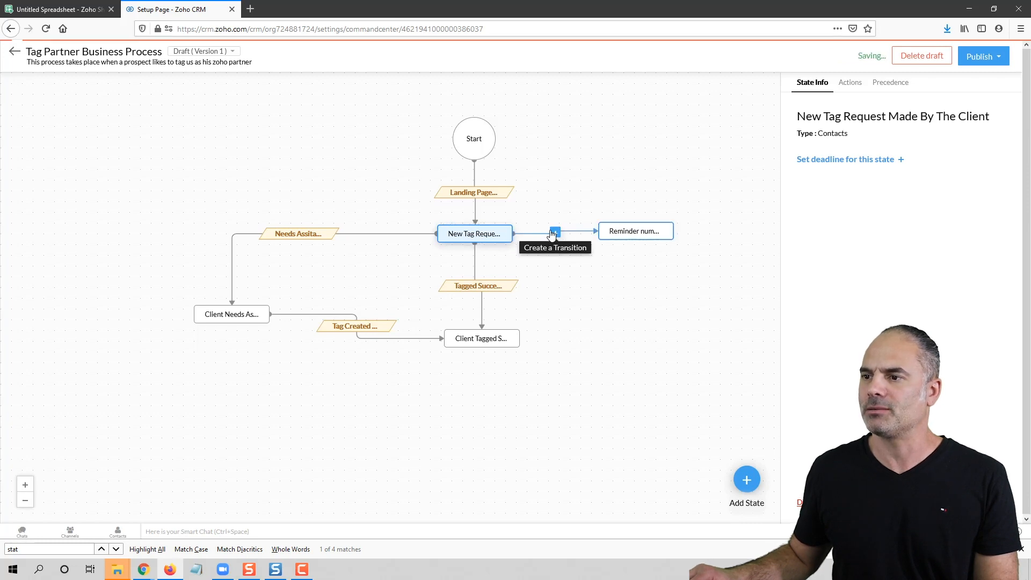
Step: Create a transition on the new connection to Reminder number 1 and name it "Reminder one sent"
click(555, 233)
text(Reminde)
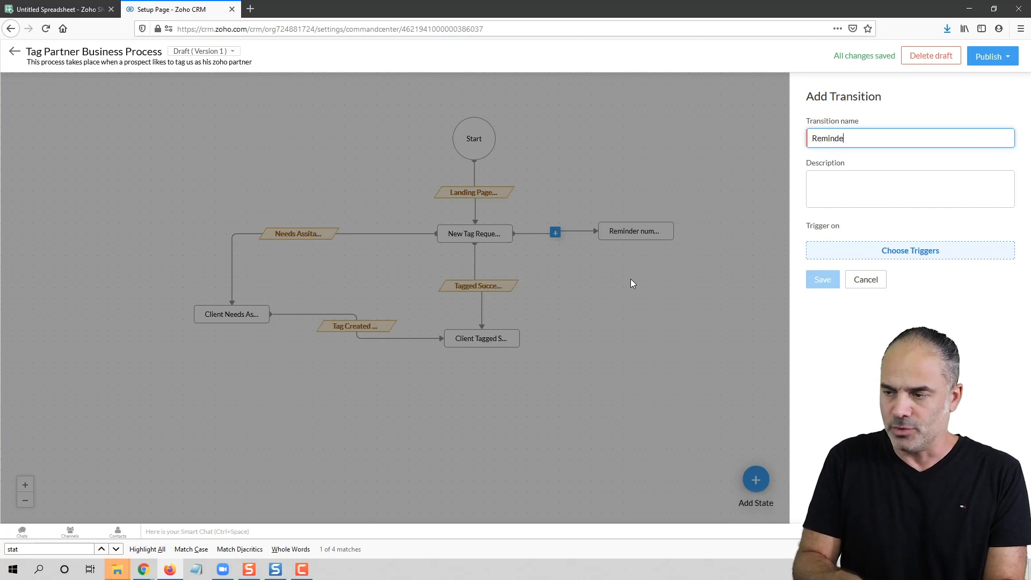
text(r one)
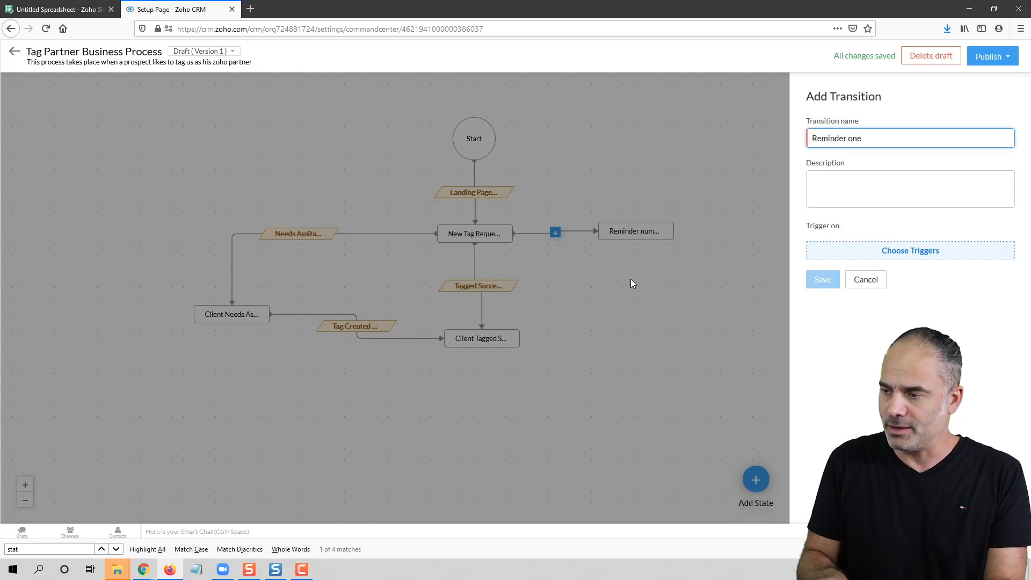
text( sent)
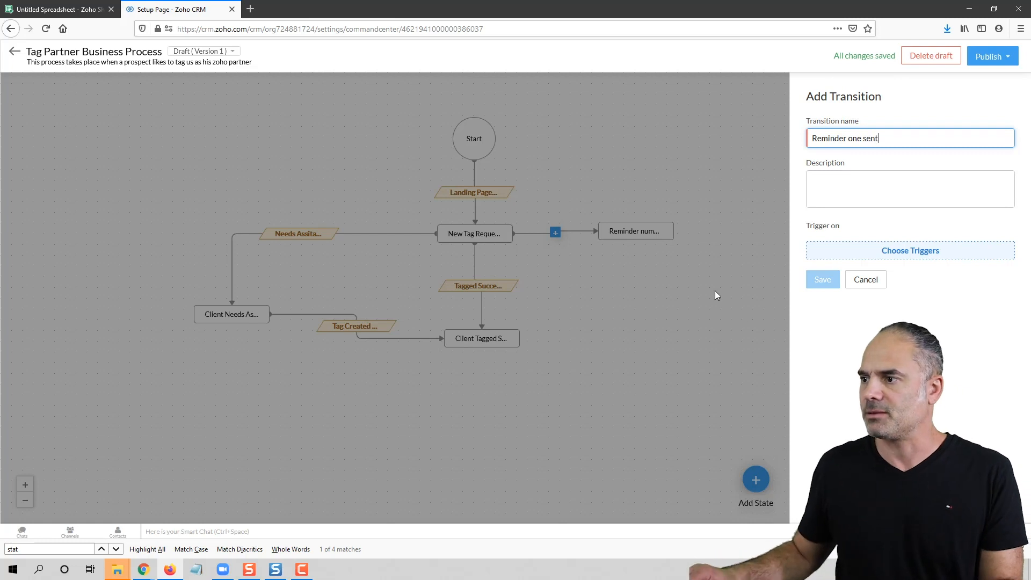
Step: Browse the available transition triggers, and review the Zoho Partner landing page form and the reminder branch in the draw.io flowchart
click(915, 253)
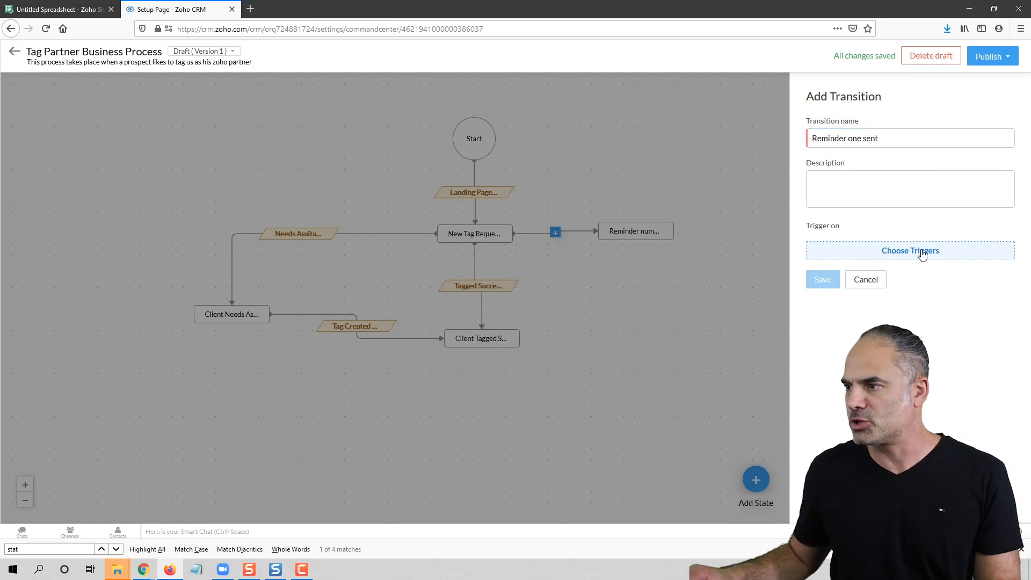
click(921, 255)
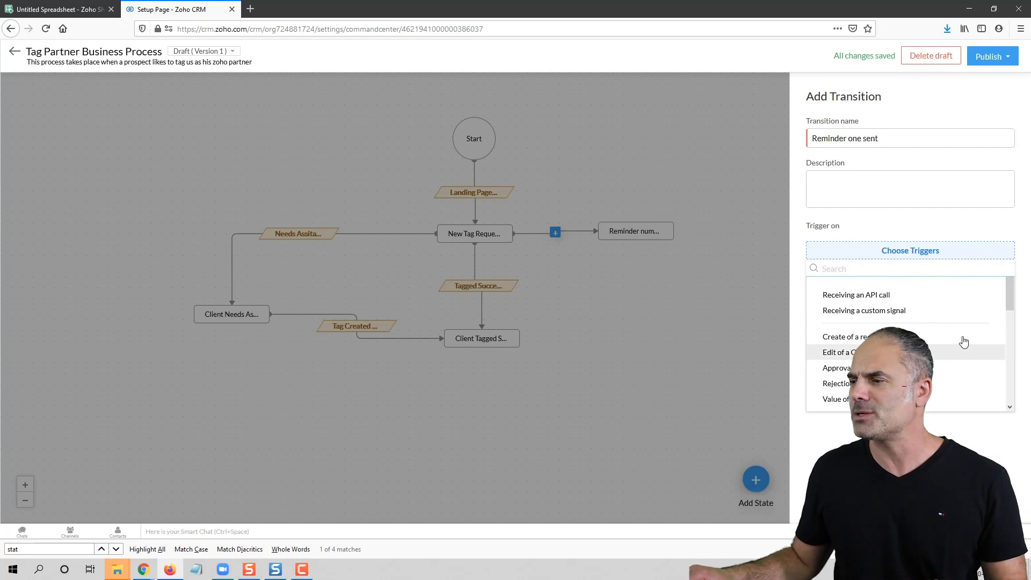
drag(1007, 293, 1017, 324)
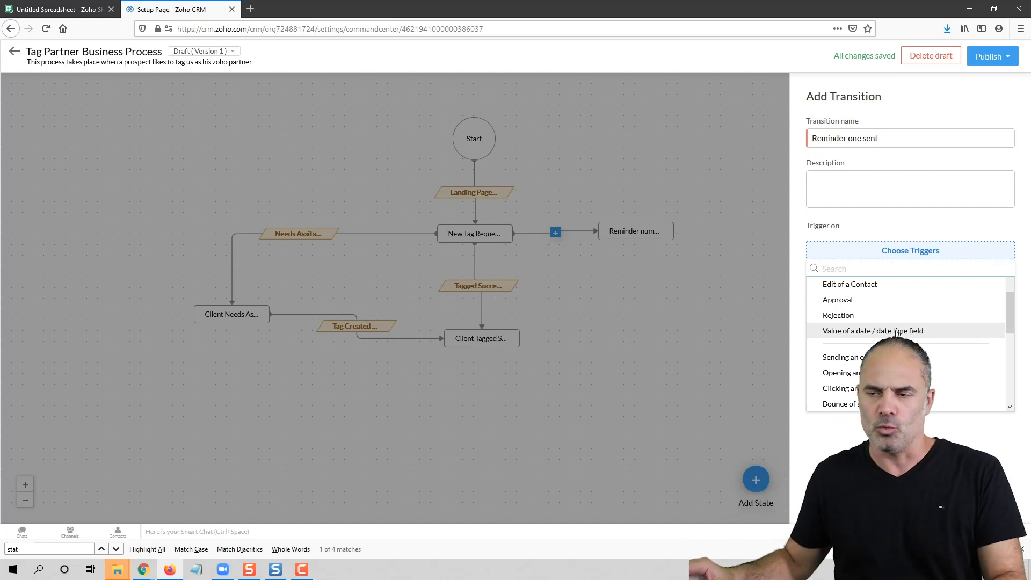
key(alt+Tab)
click(312, 16)
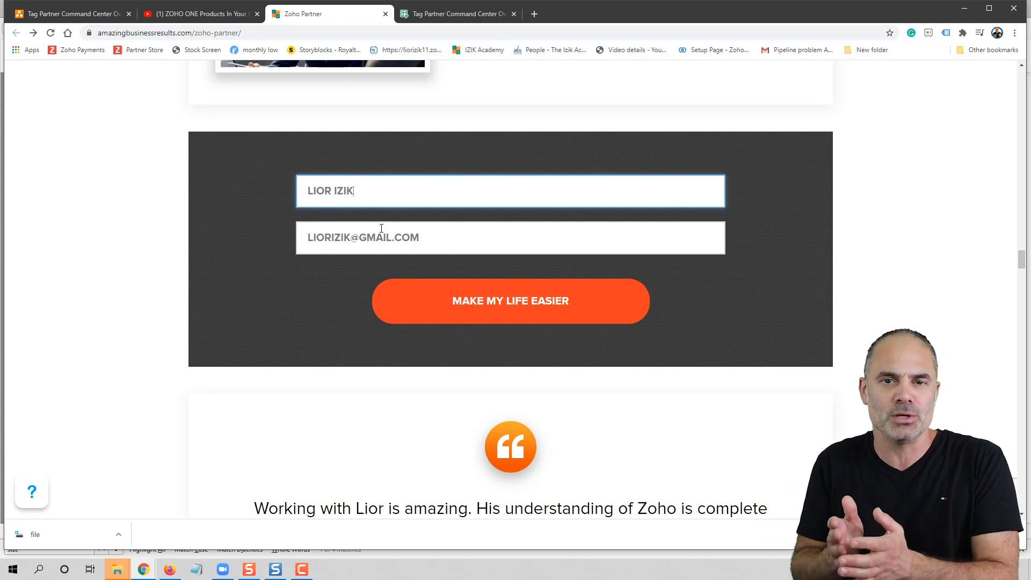
click(69, 14)
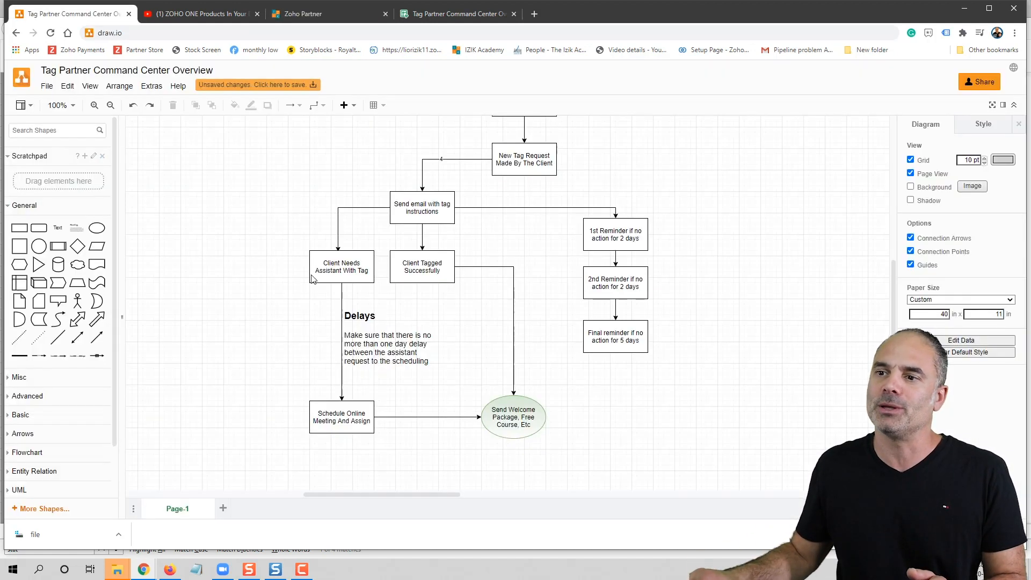
click(438, 285)
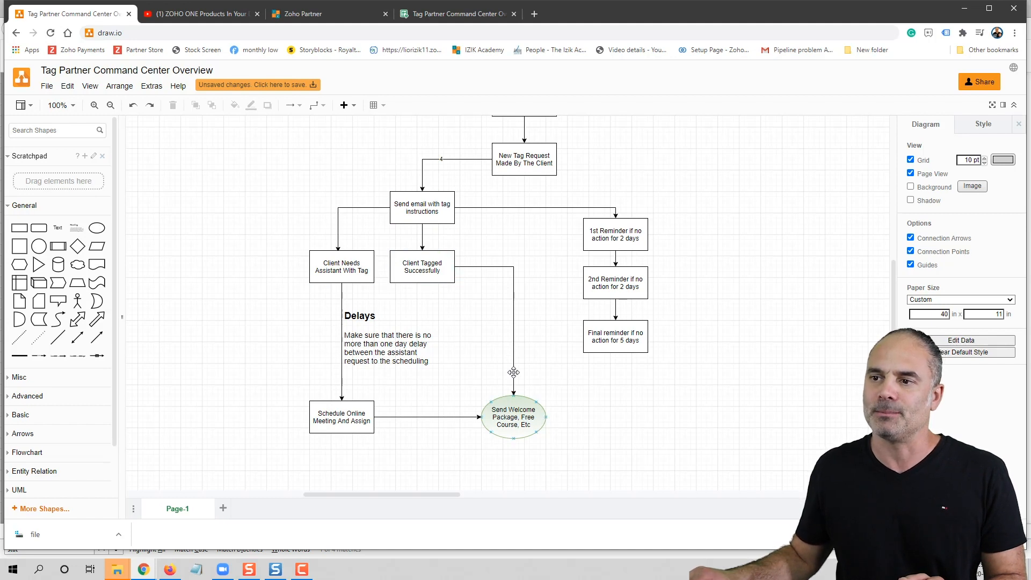
click(622, 237)
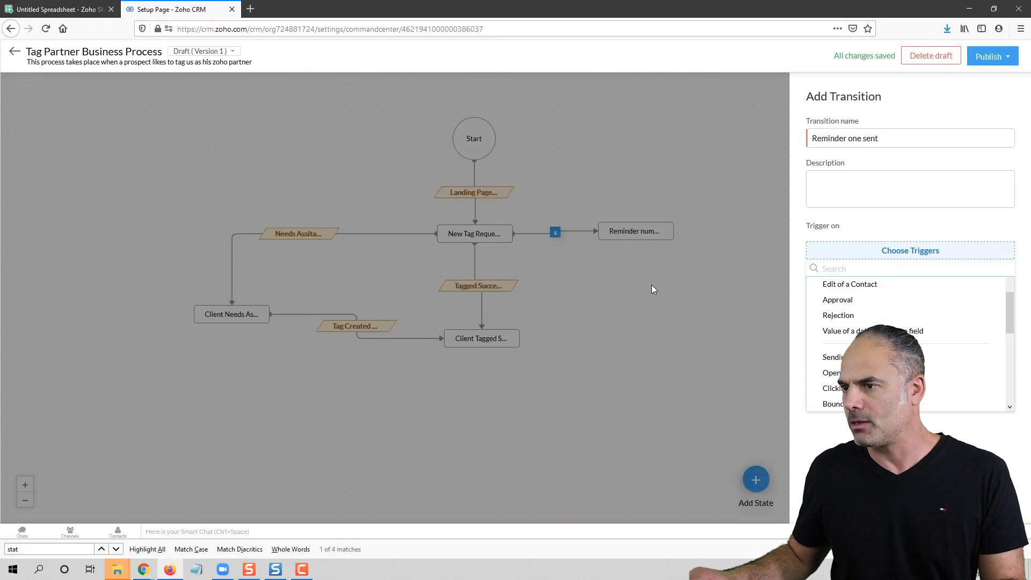
Step: Back in Zoho CRM, set the Reminder one sent trigger to the value of the Application Date field and save the transition
key(Escape)
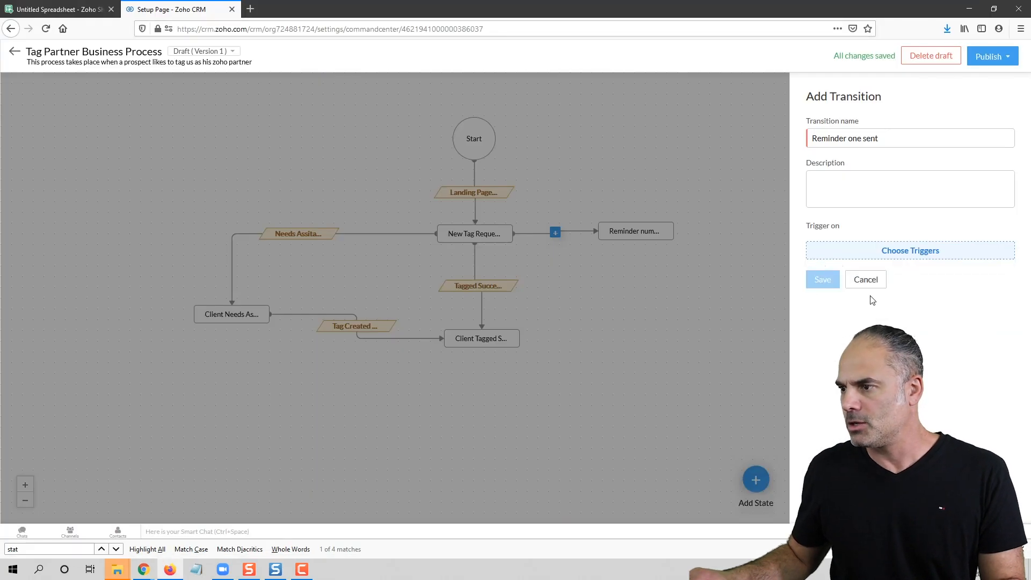
click(892, 258)
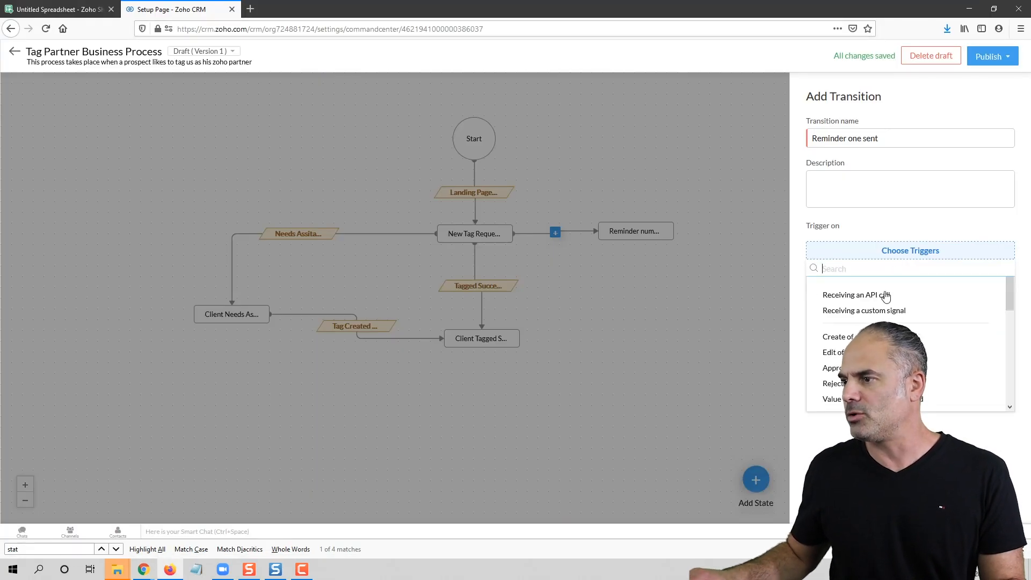
click(931, 403)
click(899, 273)
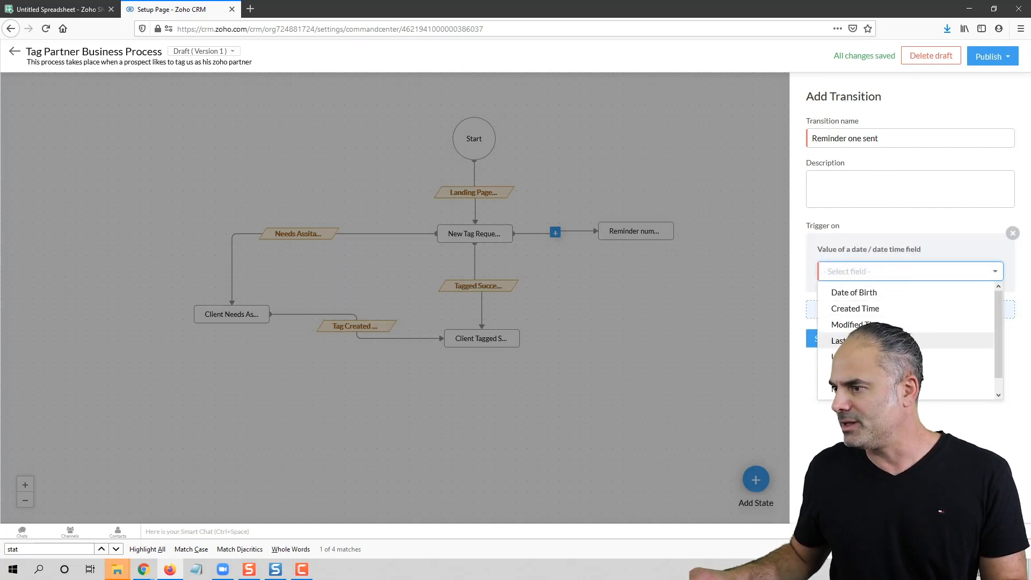
scroll(907, 340, down, 1)
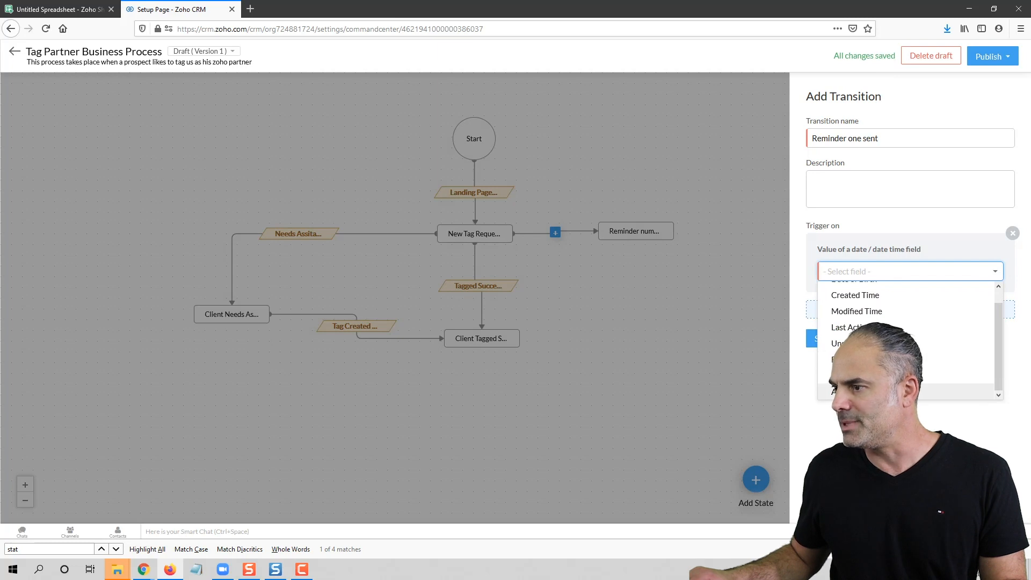
click(880, 391)
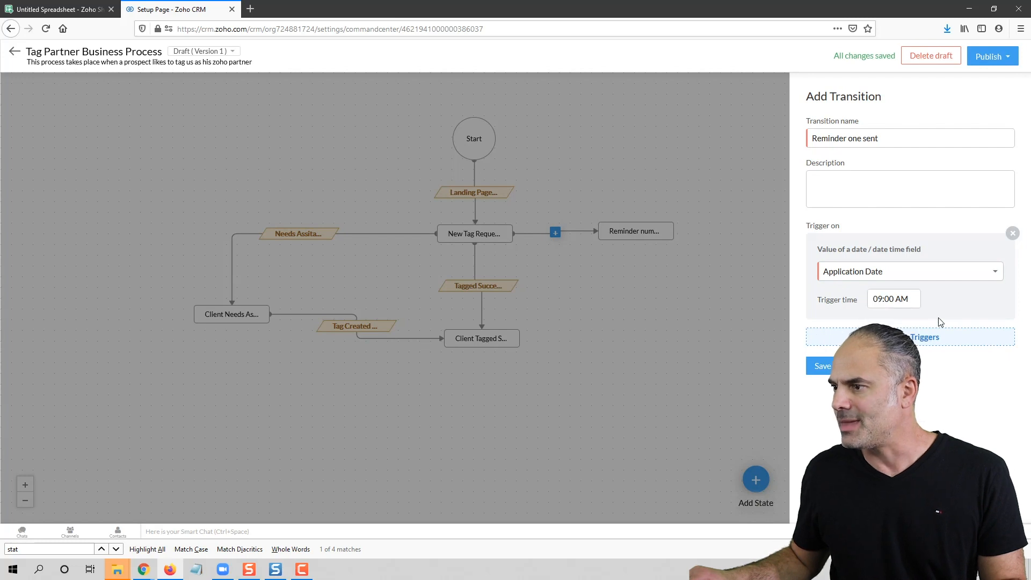
click(924, 338)
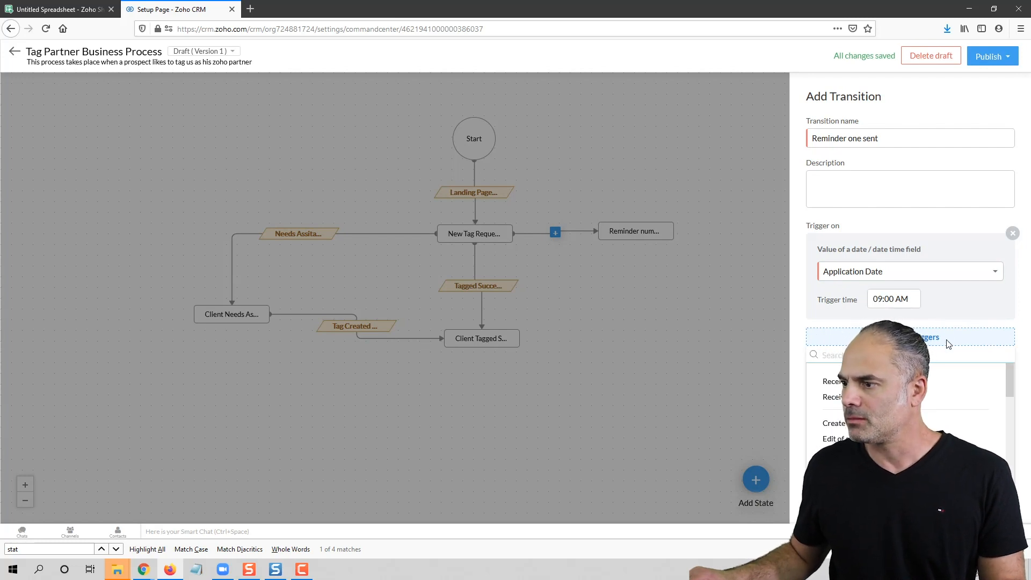
click(964, 305)
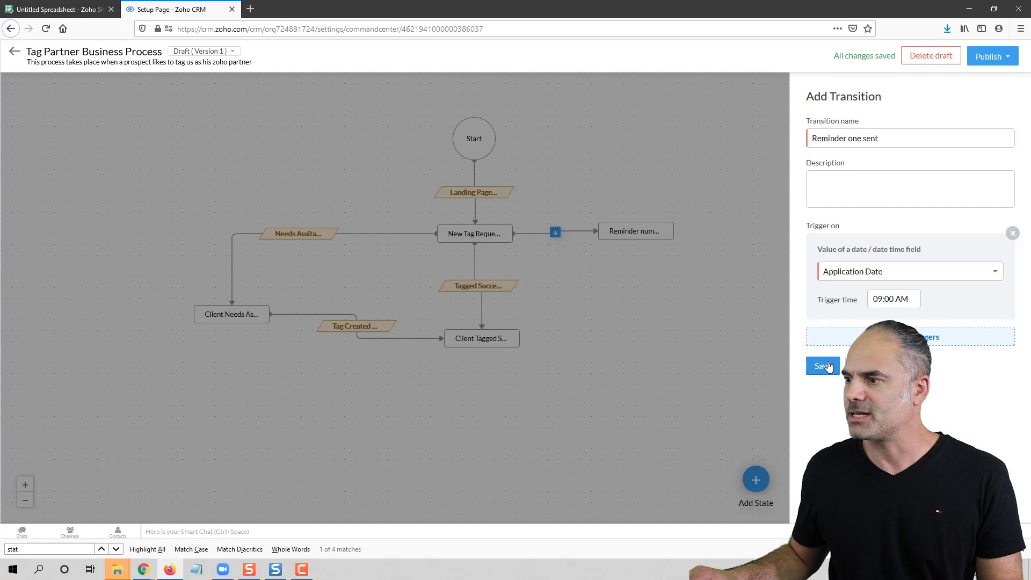
click(822, 367)
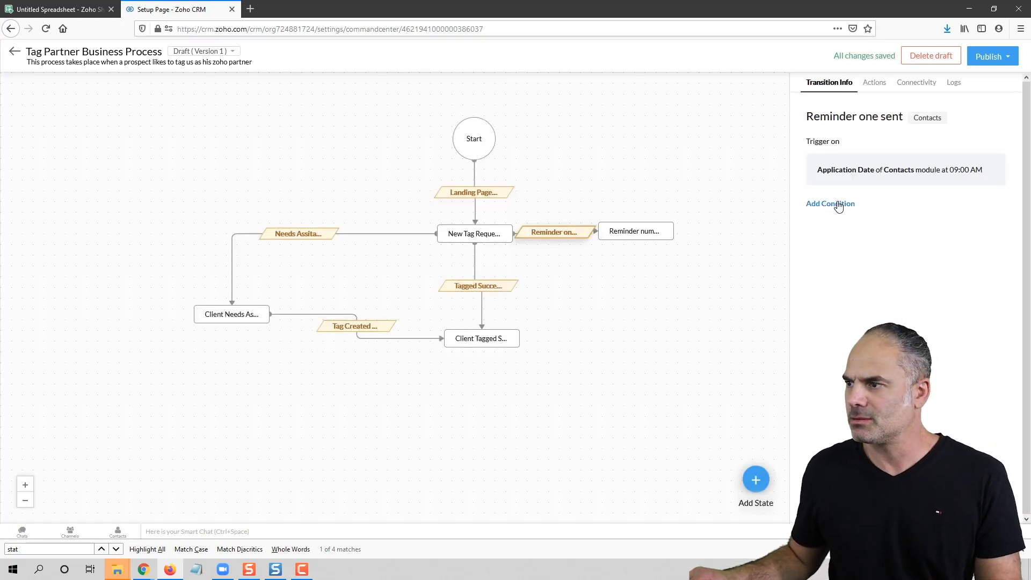
Step: Add a condition to the Reminder one sent transition requiring Application Date Due in Days >= 2
click(838, 207)
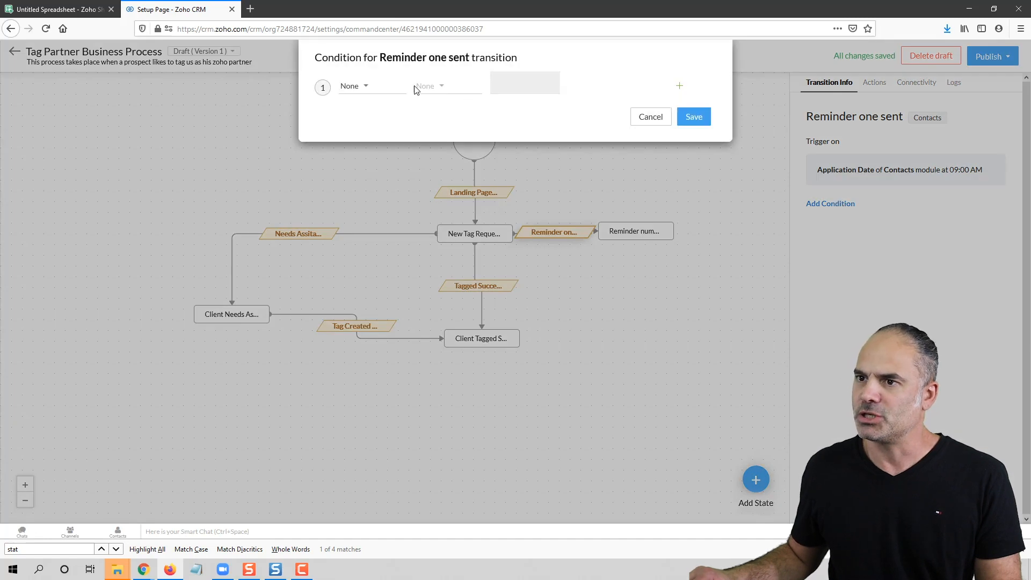
click(374, 93)
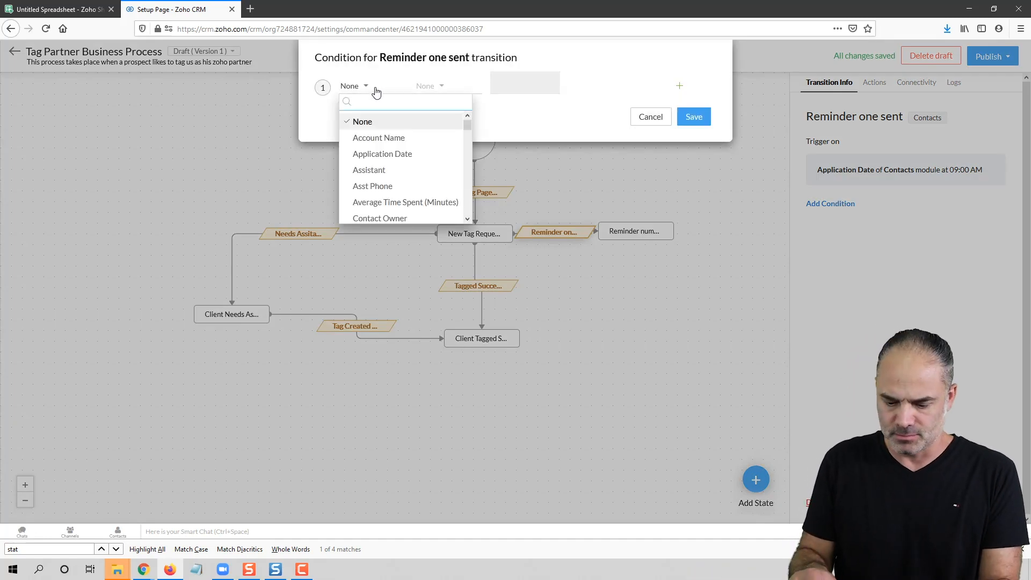
text(app)
click(394, 123)
click(437, 92)
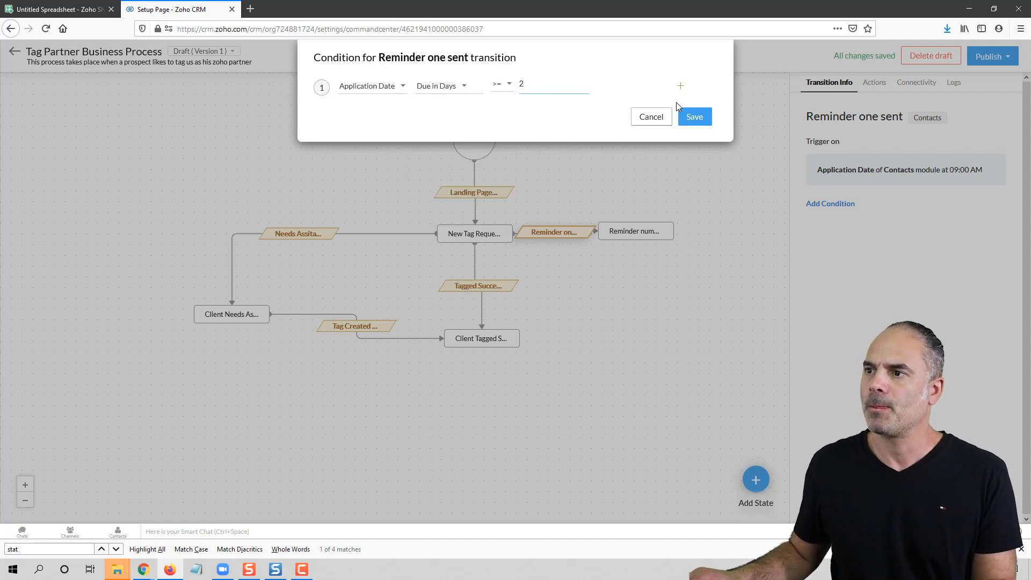
Step: Add a second AND criterion that Tag Verified isn't Yes, and save the transition's condition
click(680, 86)
click(365, 128)
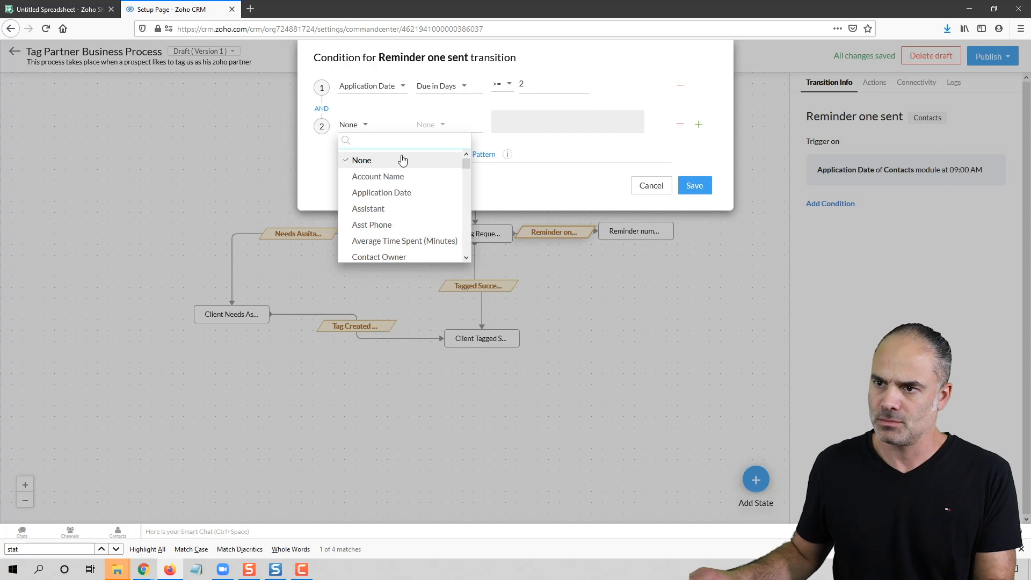
text(tag)
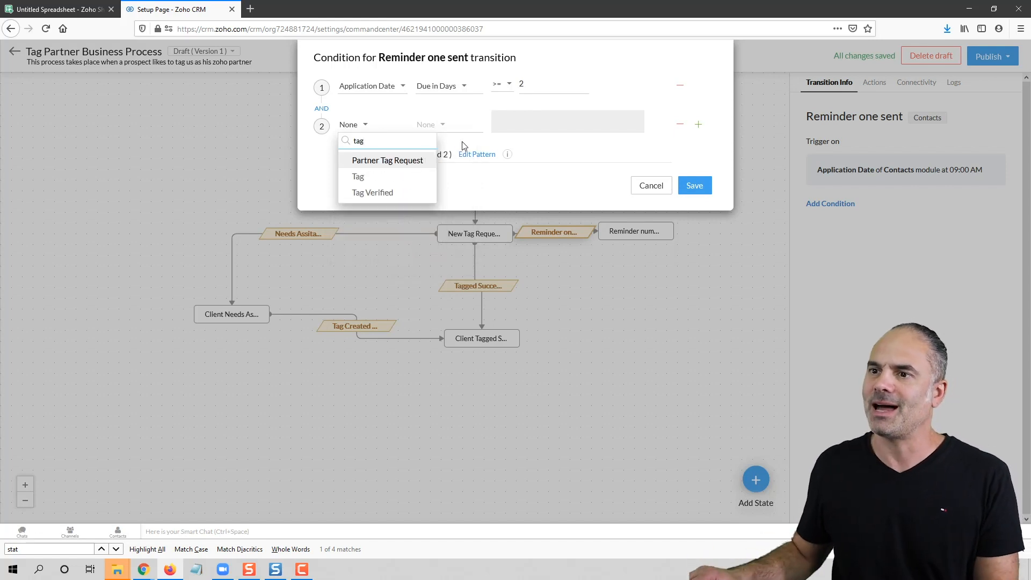
click(408, 193)
click(447, 131)
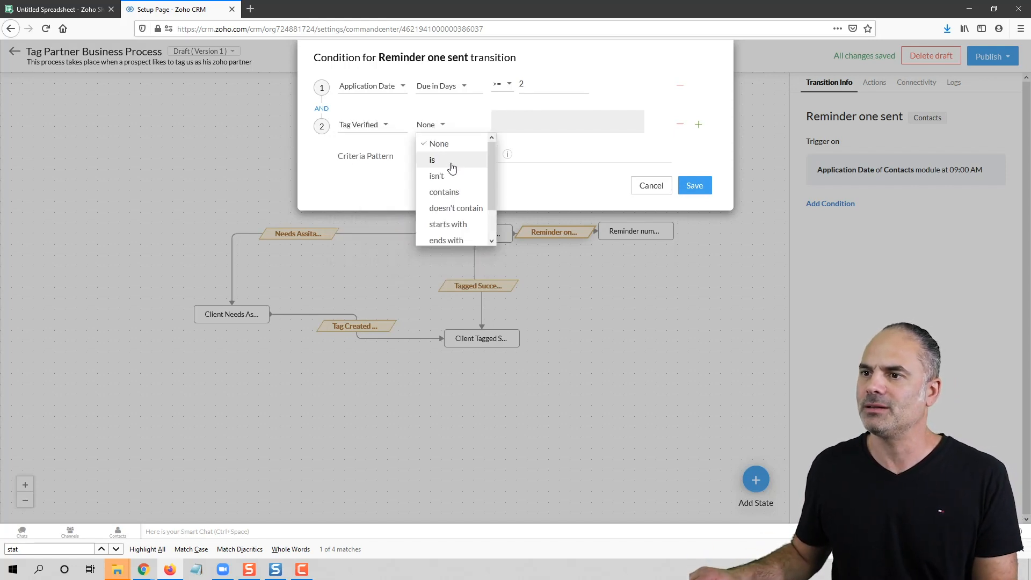
click(451, 163)
click(455, 121)
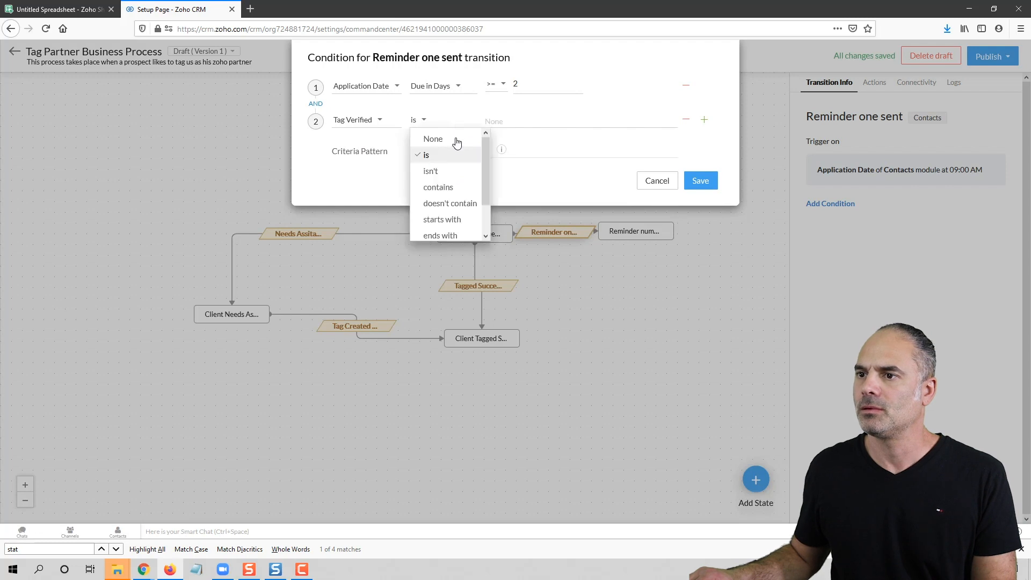
click(456, 166)
click(507, 122)
click(514, 155)
click(621, 154)
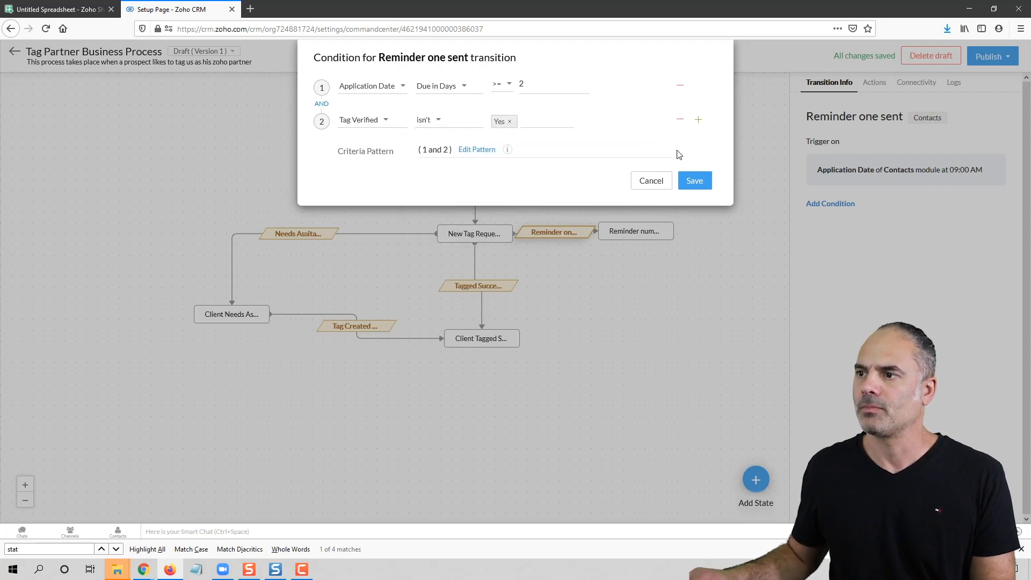
click(694, 180)
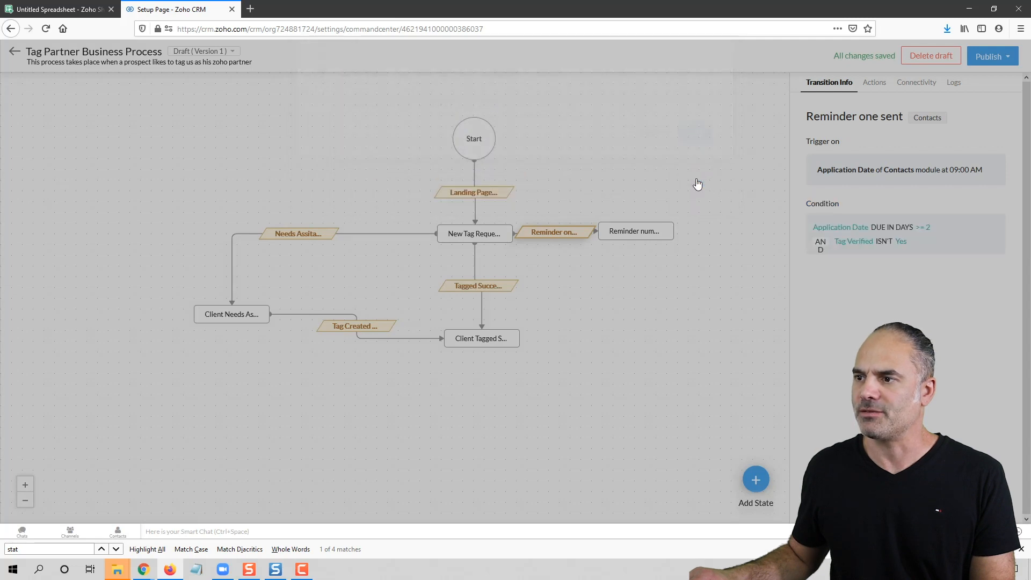
Step: Move the Reminder number 1 state farther away from the New Tag Request Made By The Client state
drag(651, 230, 706, 232)
click(705, 232)
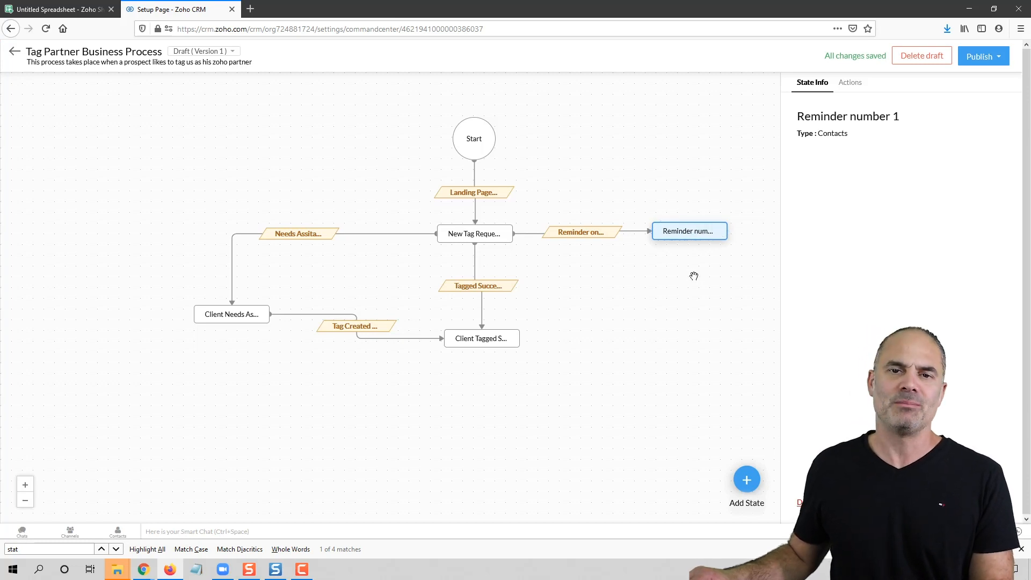
Step: Switch to the draw.io flowchart and review the timing of the first, second and final reminder boxes
key(alt+Tab)
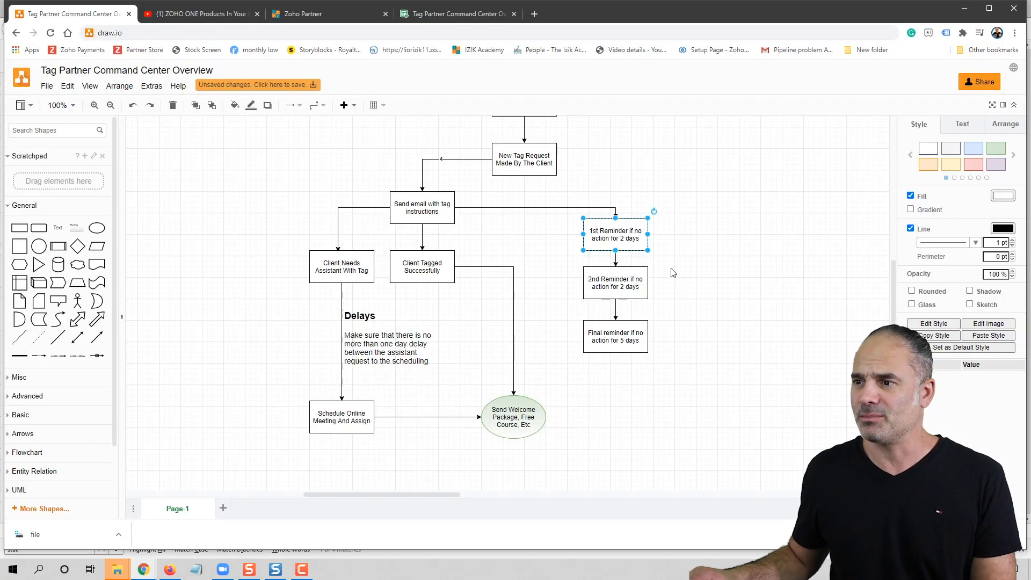
click(609, 284)
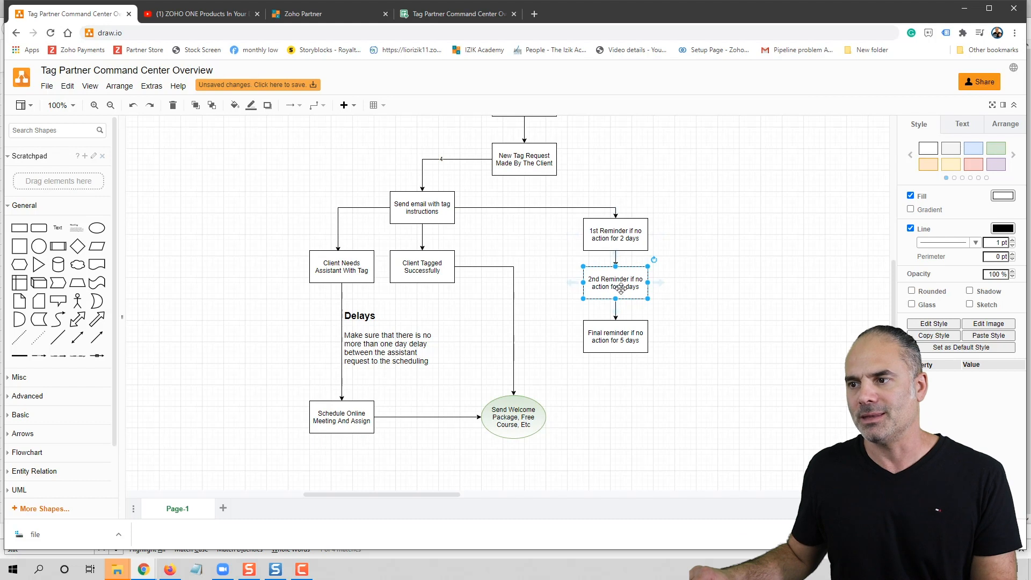
click(618, 337)
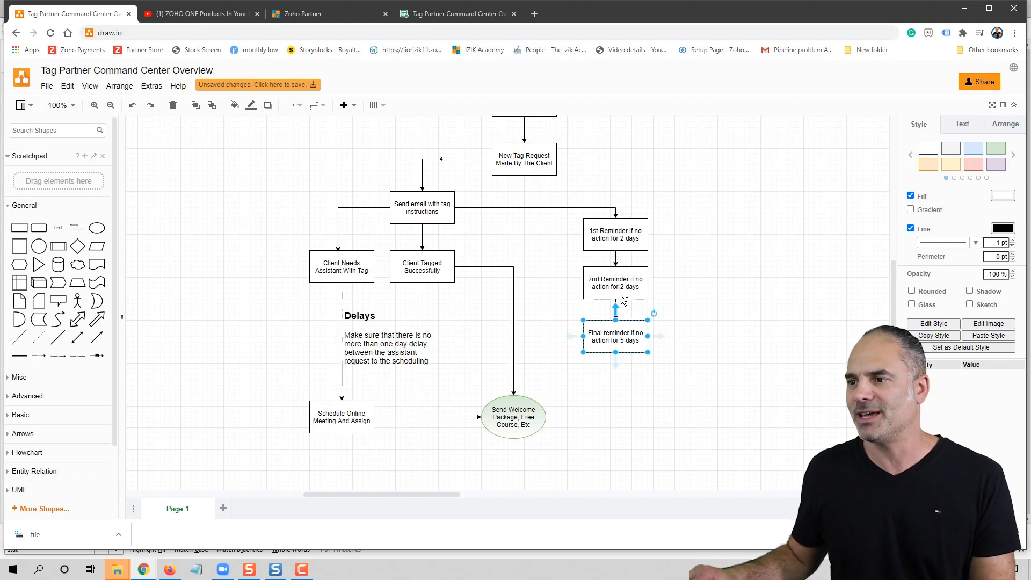
click(620, 240)
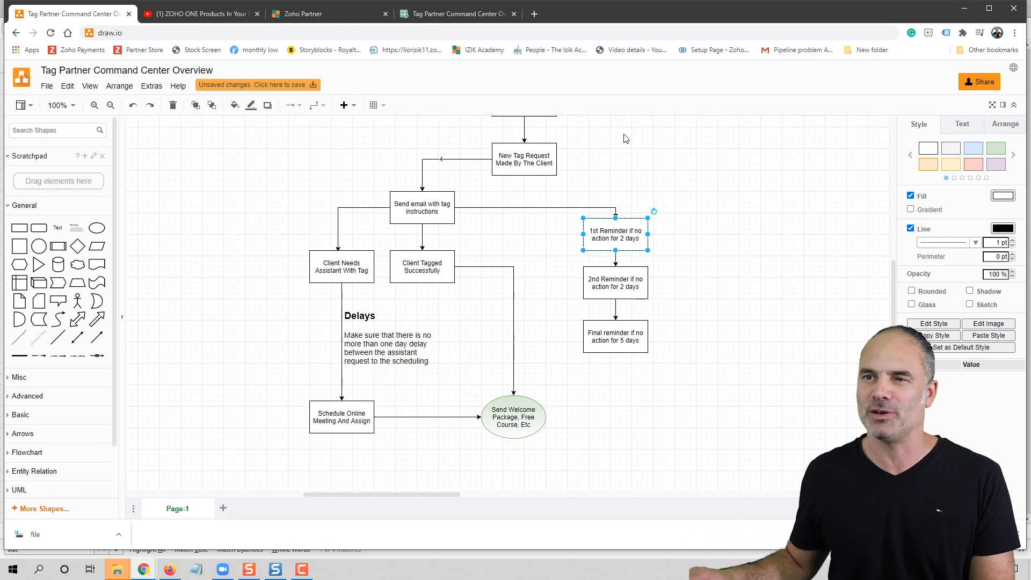
Step: Return to Zoho CRM and republish the Tag Partner Business Process draft
key(alt+Tab)
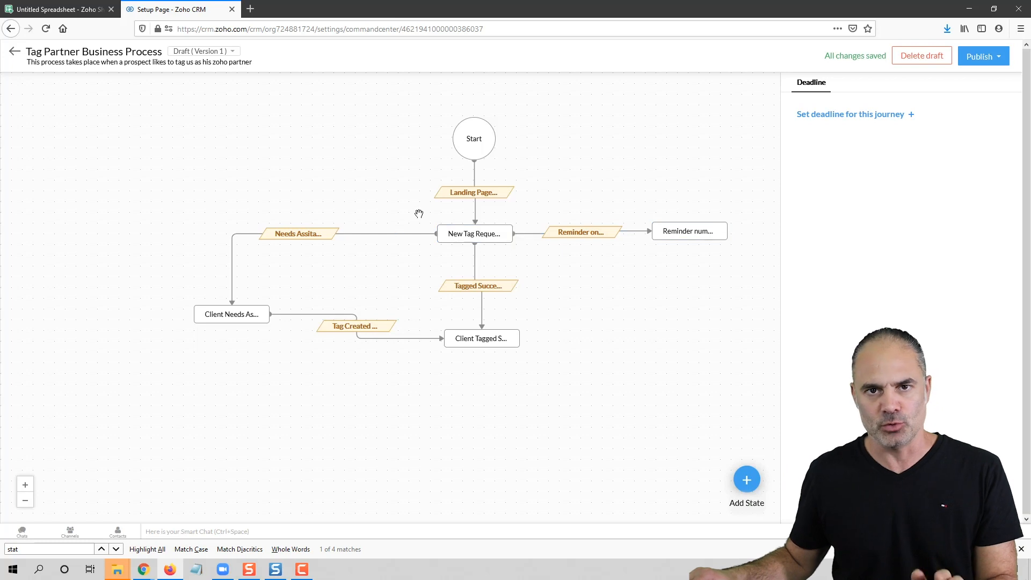
click(991, 59)
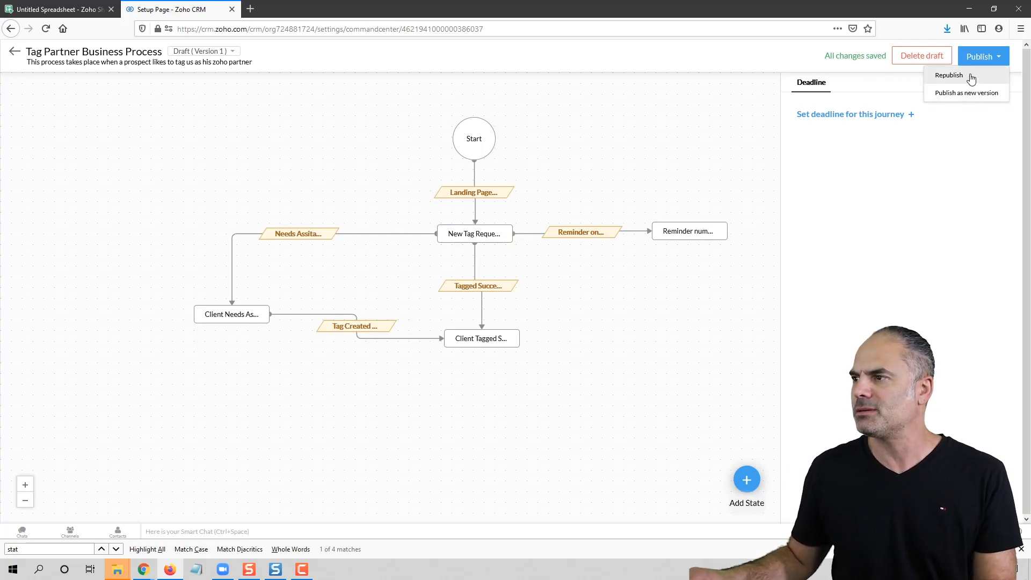
click(971, 78)
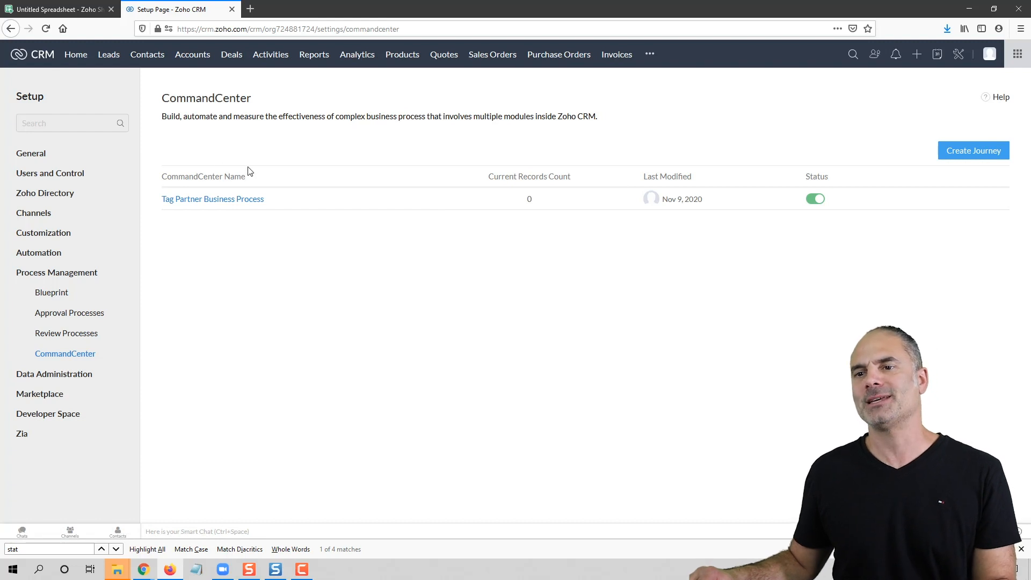
Step: View the Tag Partner Business Process reports and look through the state charts and the Overall reports diagram
mouse_move(231, 203)
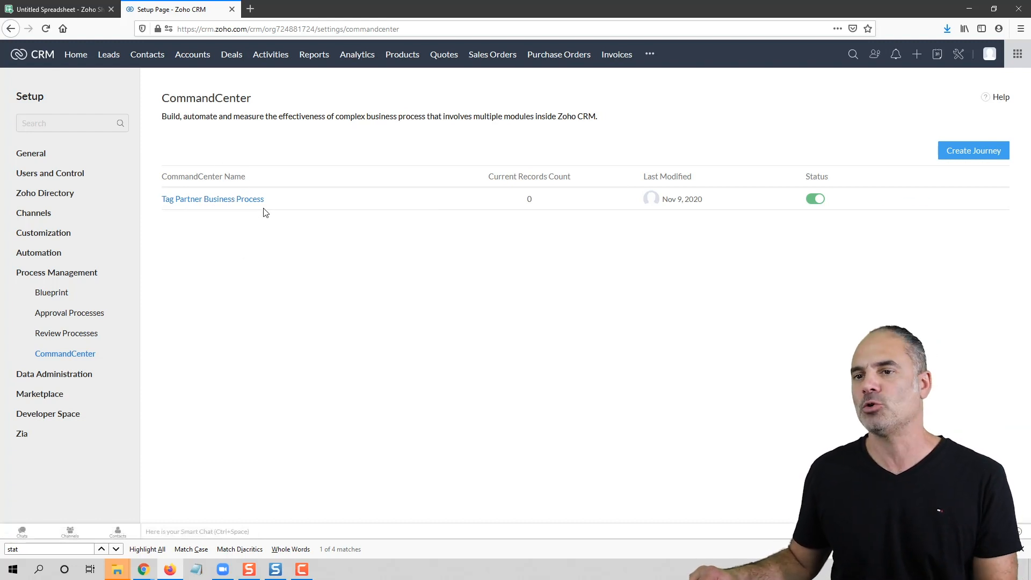
click(906, 199)
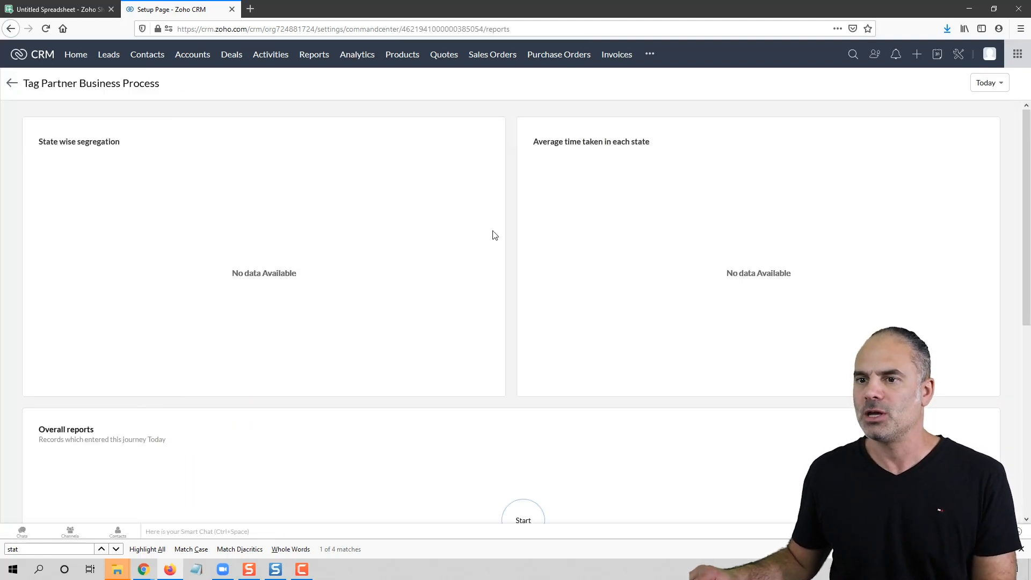
scroll(513, 316, down, 5)
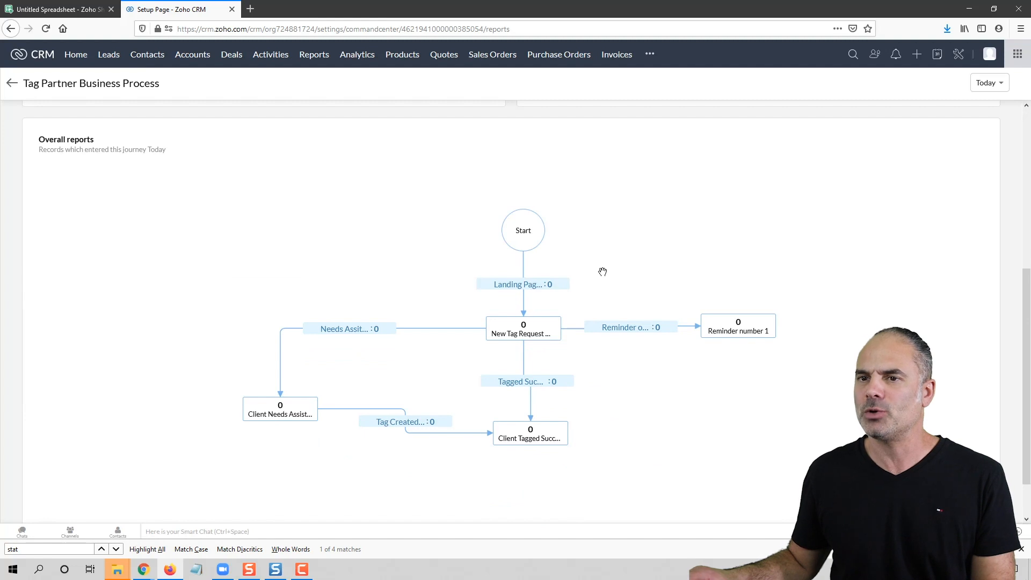
scroll(271, 241, up, 5)
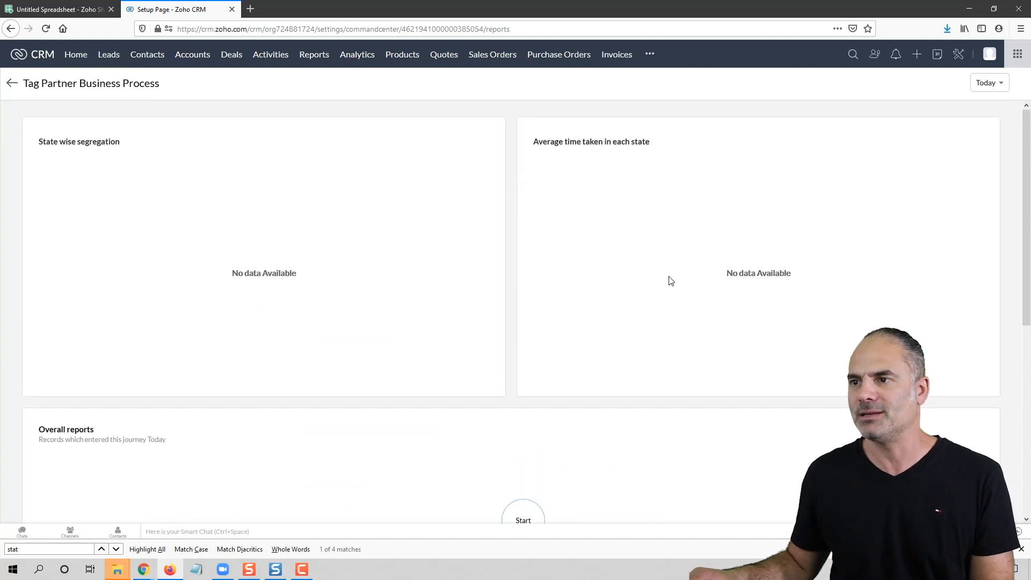
scroll(671, 281, down, 6)
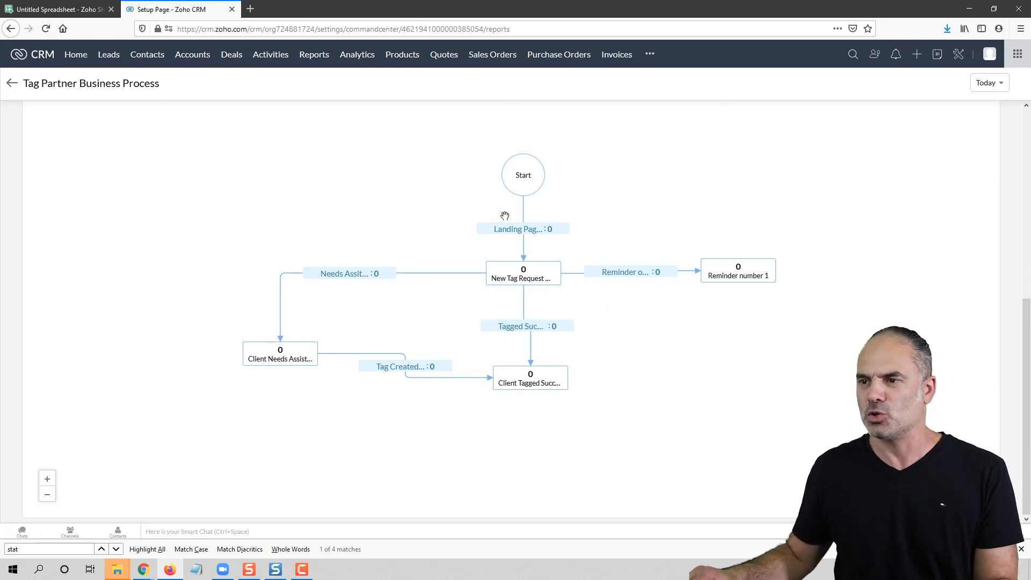
Step: Open the Contacts module of crm.zoho.com in a new browser tab, and check the Landing Page Form Sent transition's criteria in the journey
click(250, 10)
text(crm.zoho.com)
key(Return)
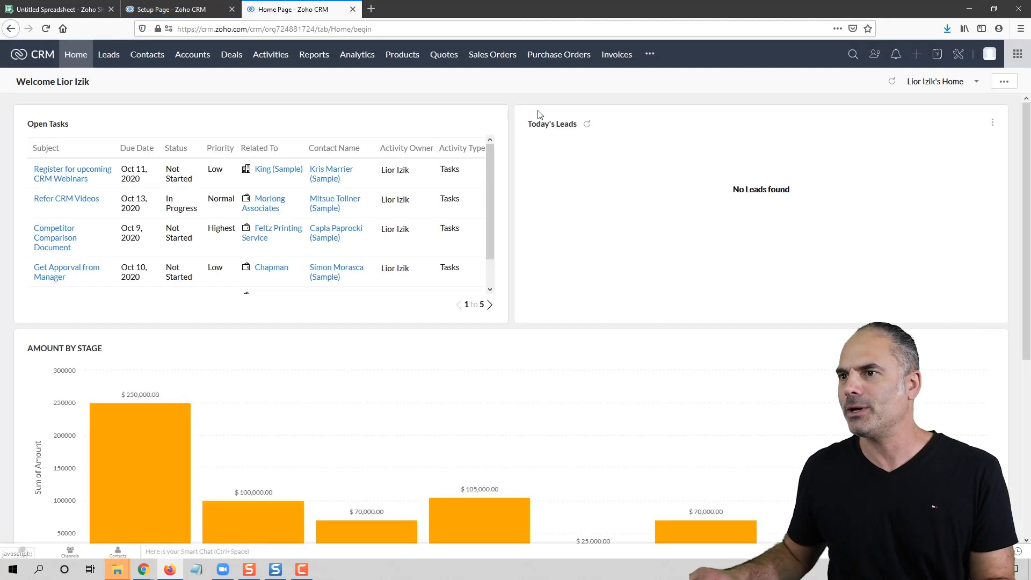
click(147, 55)
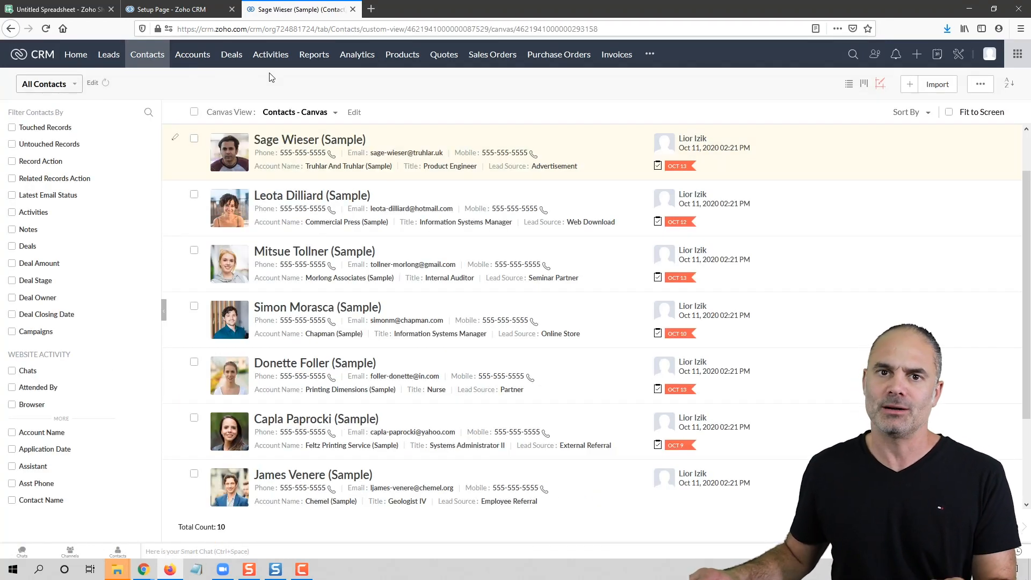
click(196, 12)
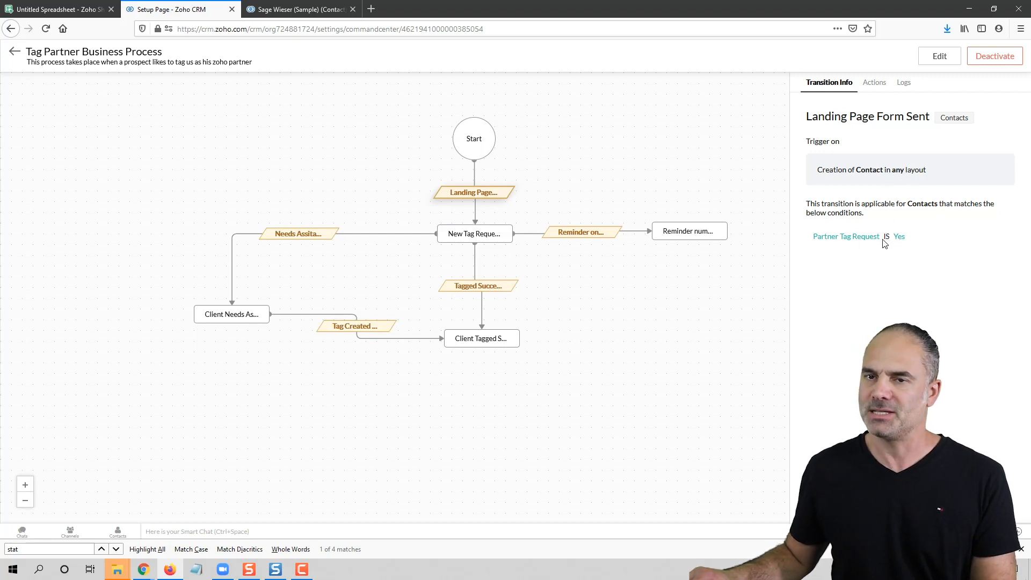
click(300, 9)
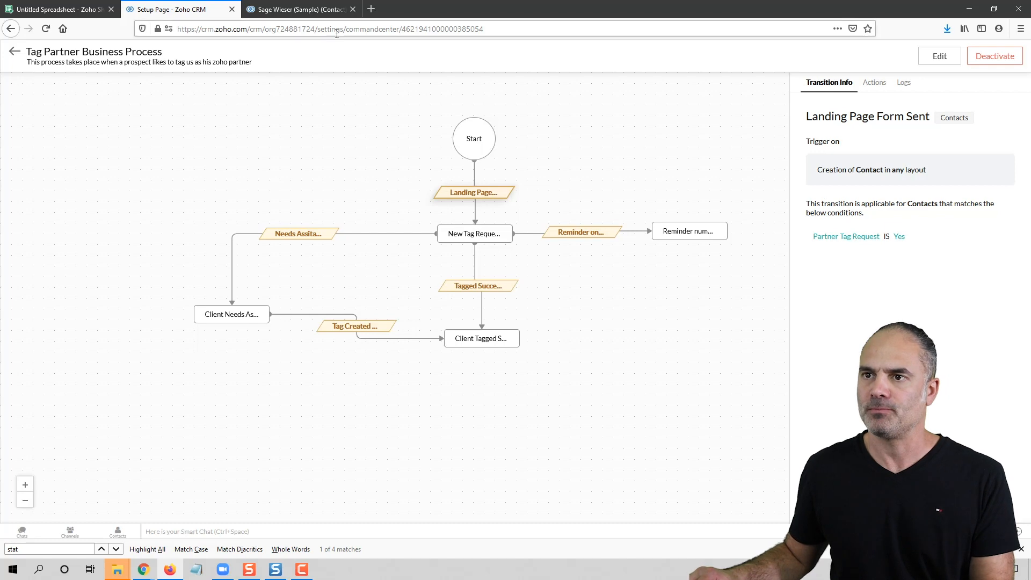
Step: Start a new contact and fill in the contact's first and last name
click(909, 84)
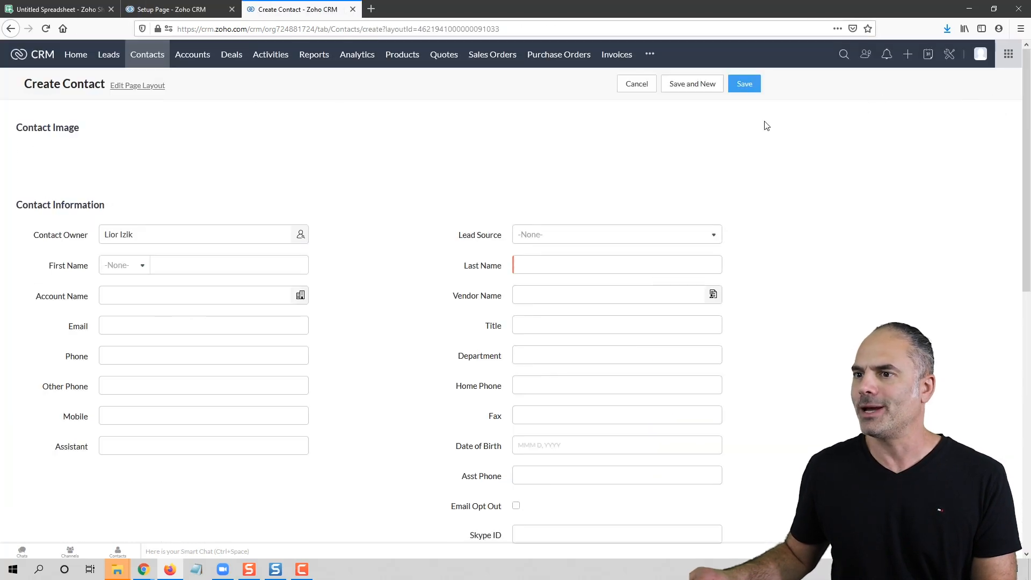
click(223, 260)
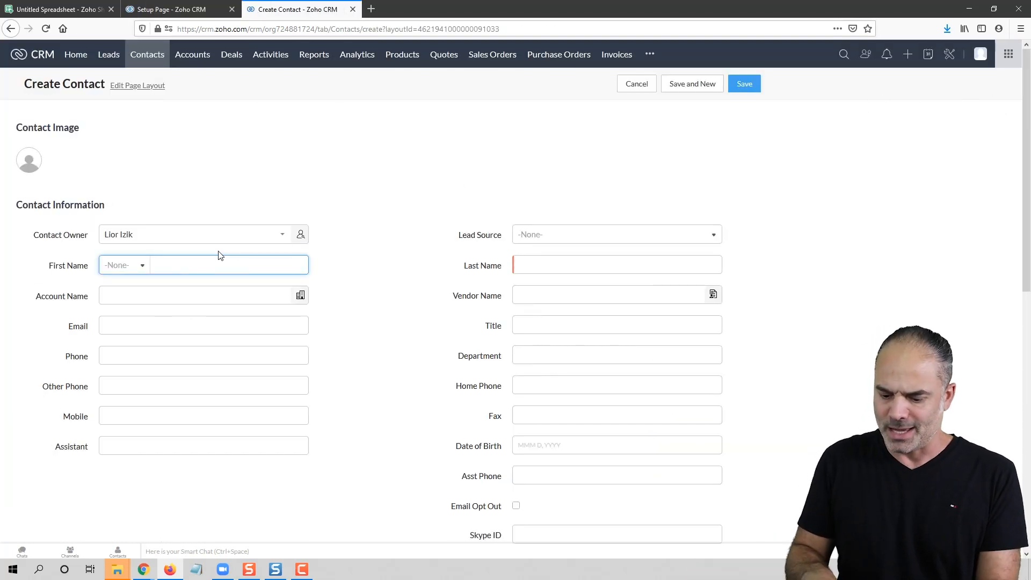
key(Tab)
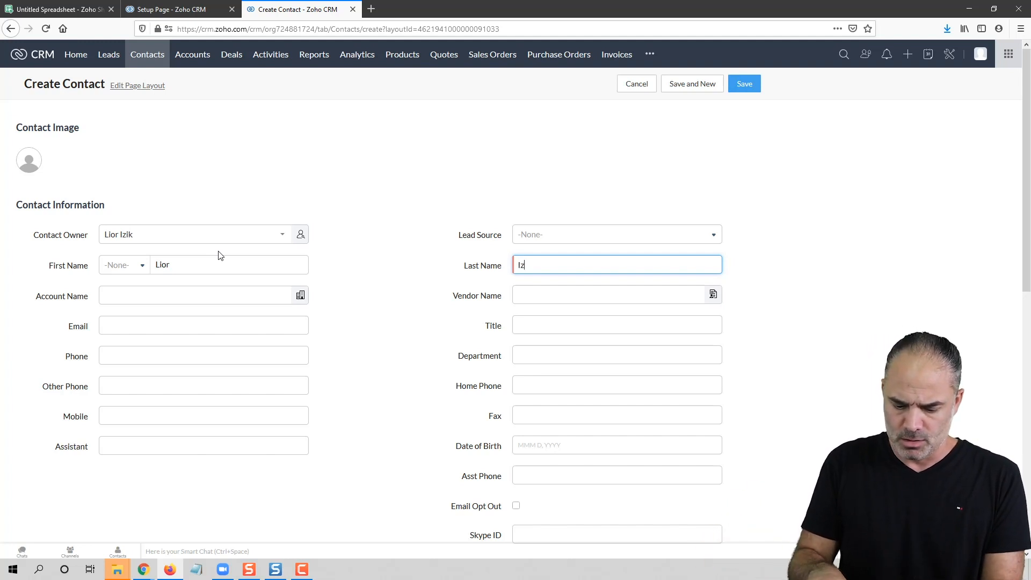
Step: Set the contact's Application Date to Nov 9, 2020 and Partner Tag Request to Yes, and save the contact
scroll(366, 271, down, 10)
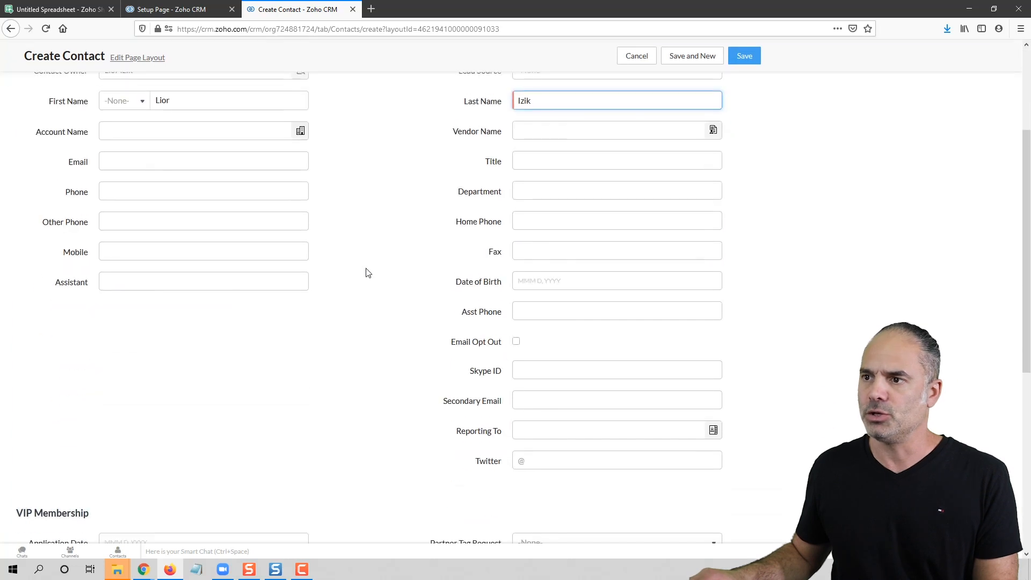
click(162, 179)
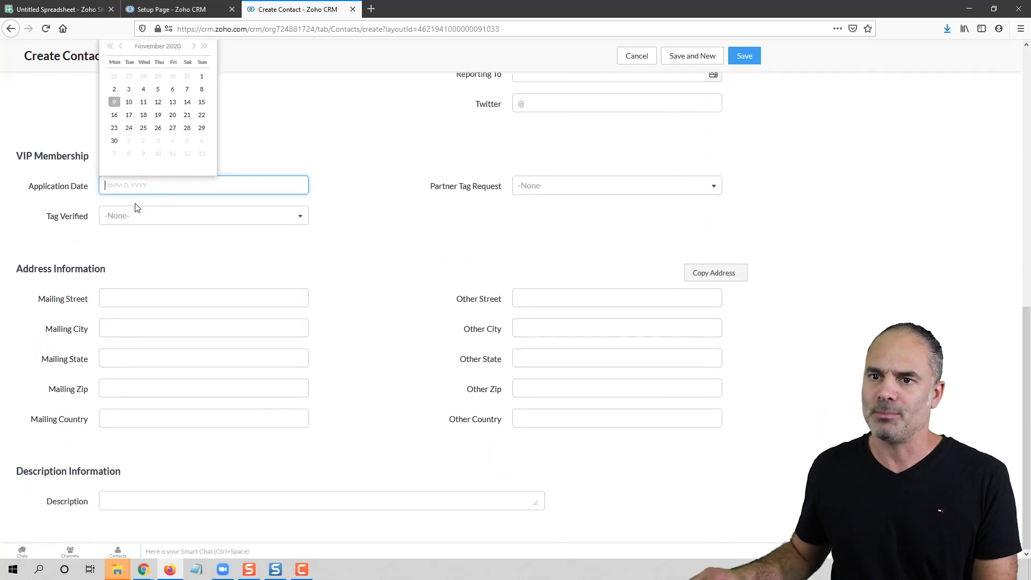
click(114, 103)
click(547, 188)
click(540, 220)
click(749, 58)
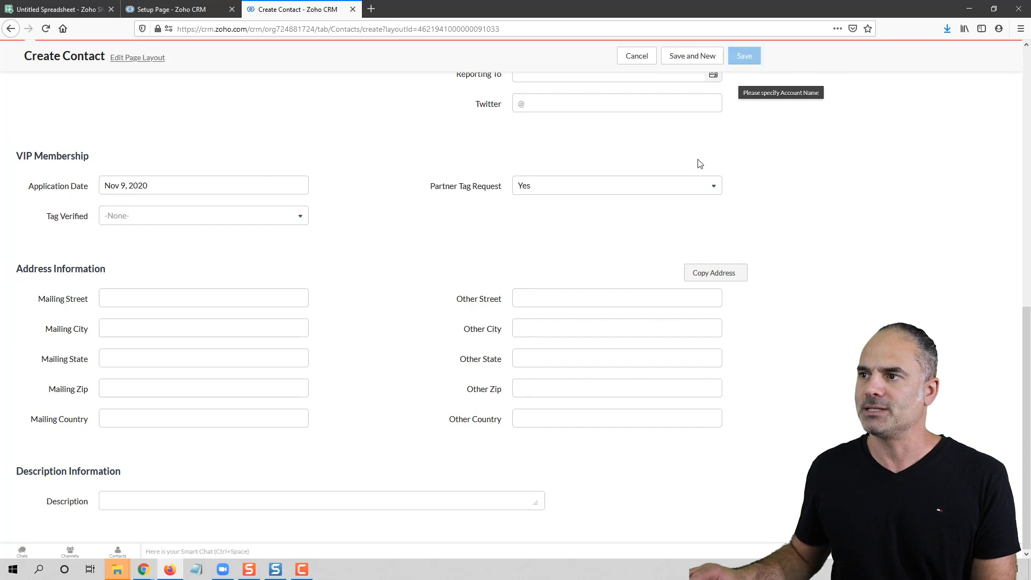
Step: Reload the journey page and examine the record counts in the Tag Partner Business Process Overall reports diagram
click(182, 14)
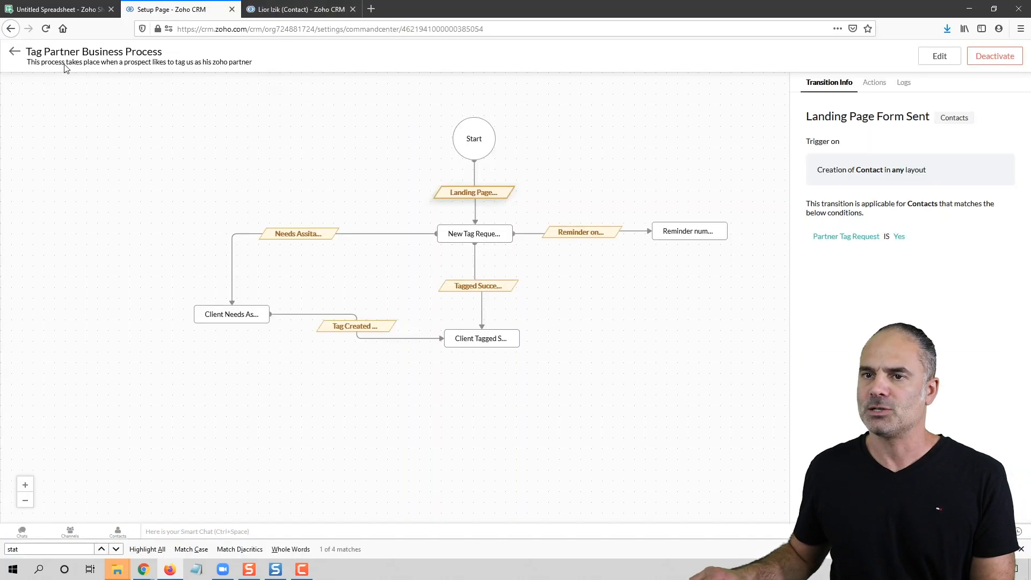
click(46, 29)
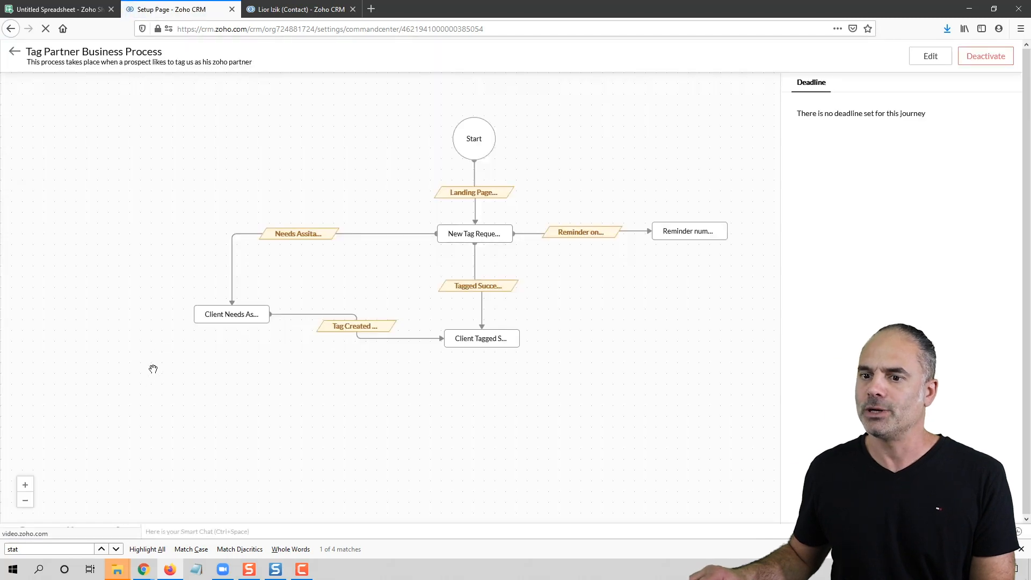
click(15, 51)
click(902, 202)
scroll(733, 305, down, 5)
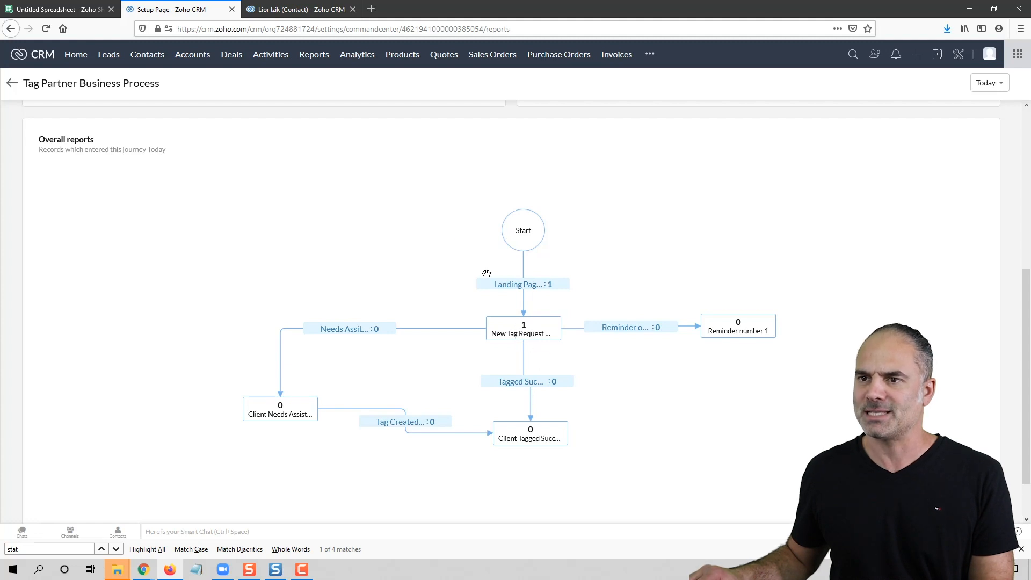
Step: Return to the test contact and fill in its Tag Verified field in the VIP Membership section, saving the change
click(292, 9)
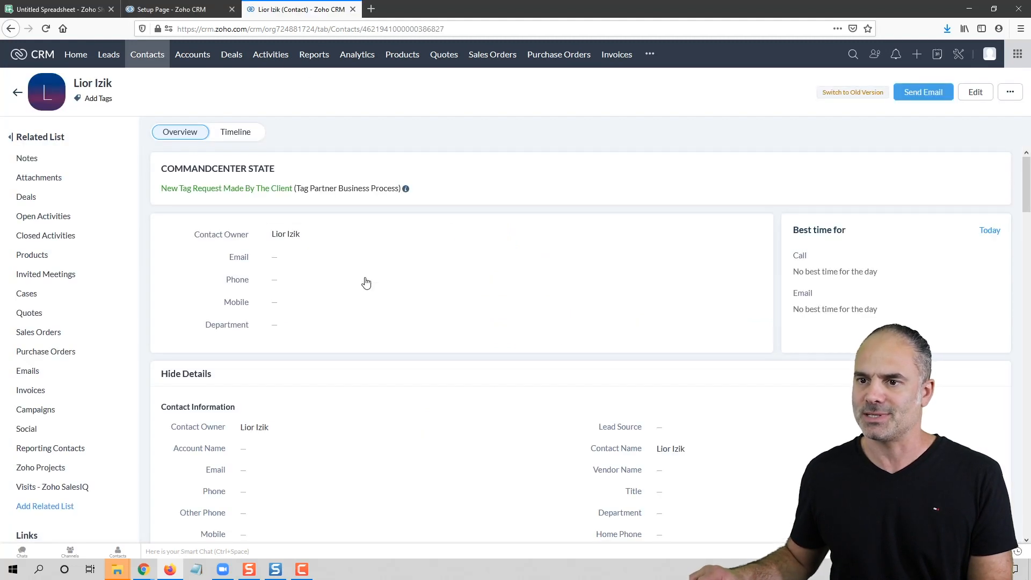
scroll(377, 320, down, 9)
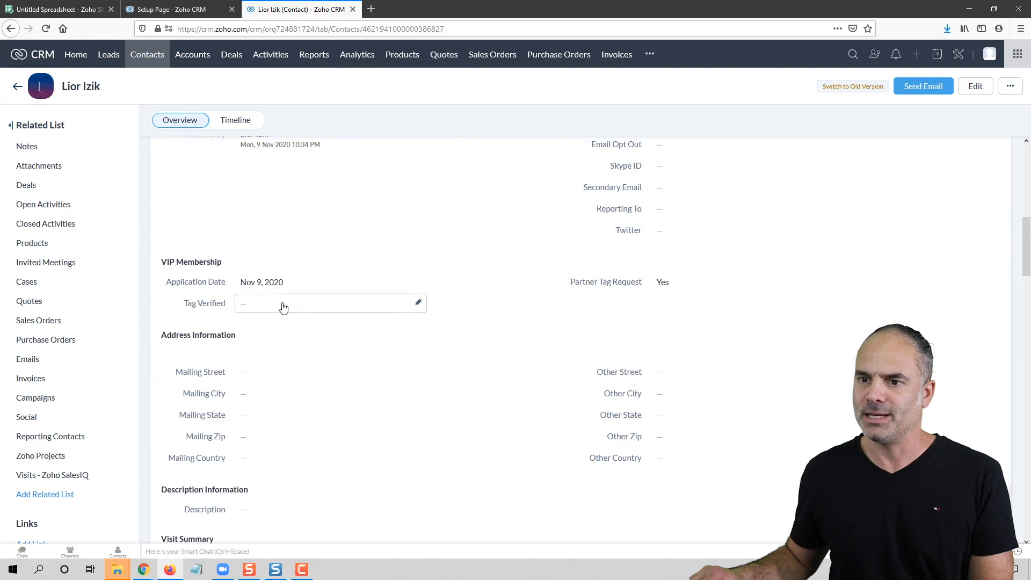
click(283, 303)
click(255, 337)
click(440, 304)
Step: Reload the journey's reports page and examine the updated record counts on the states and transitions in the Overall reports diagram
click(171, 9)
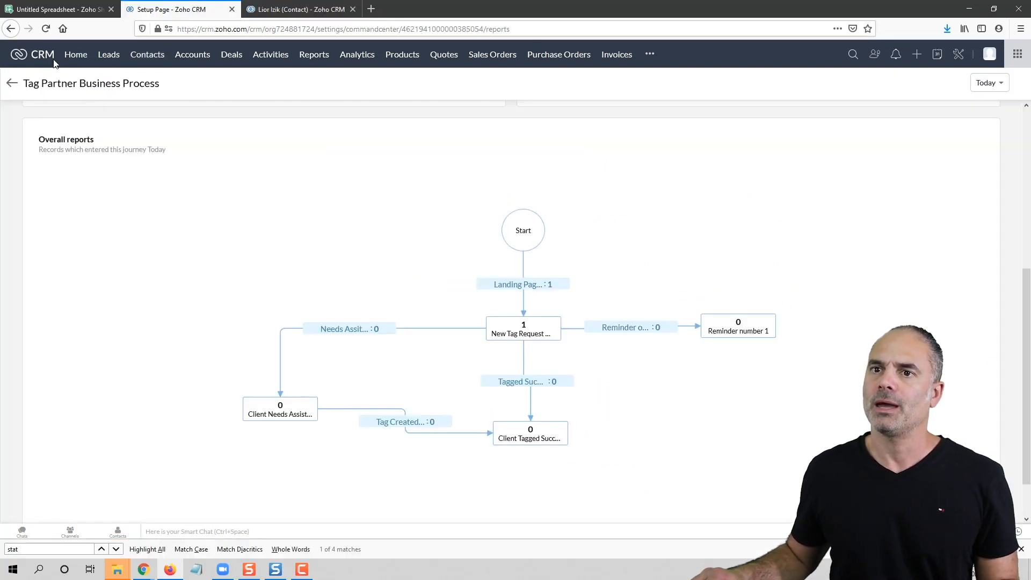
click(45, 28)
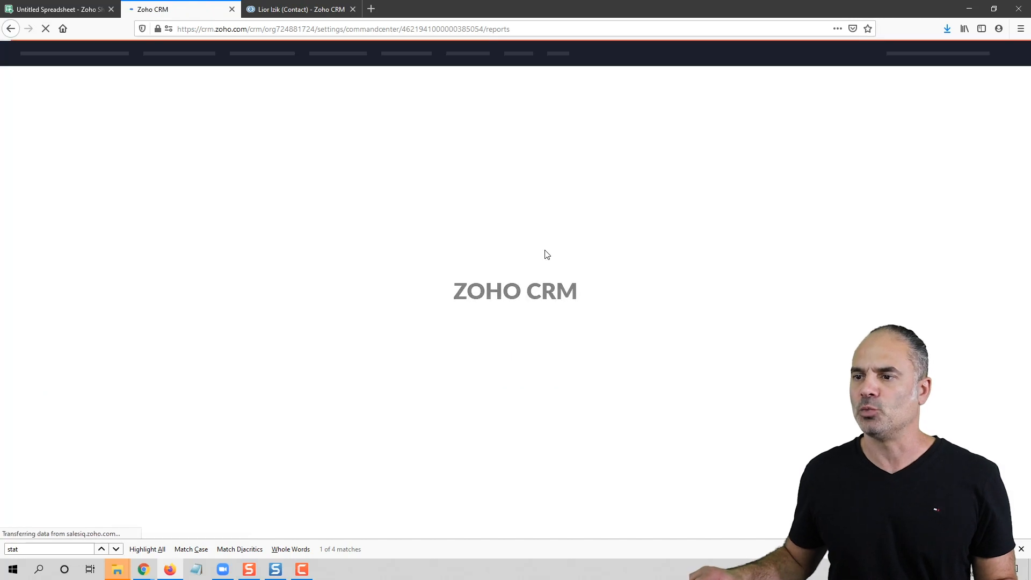
scroll(536, 247, down, 6)
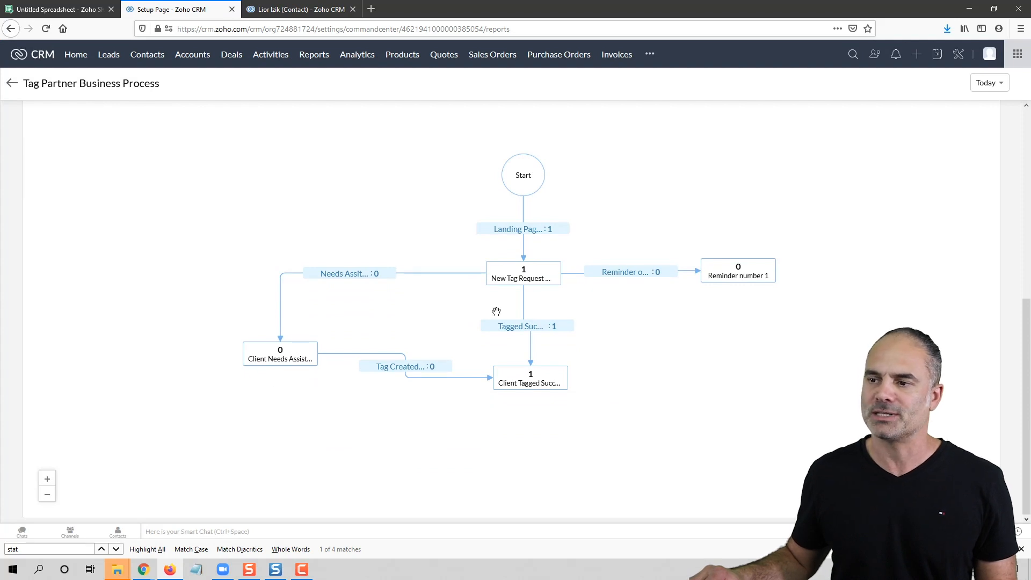
drag(628, 274, 677, 281)
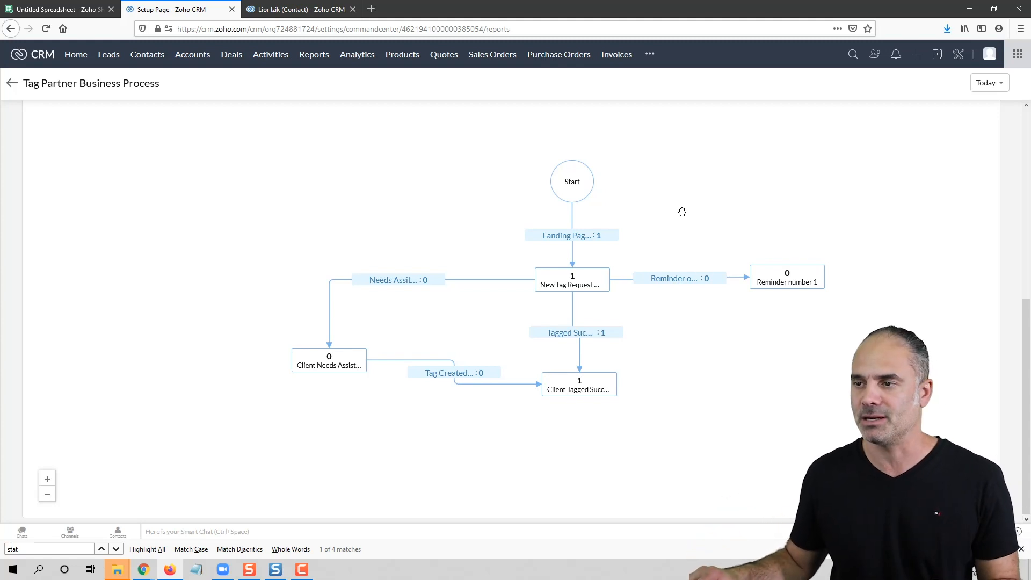
drag(657, 235, 605, 200)
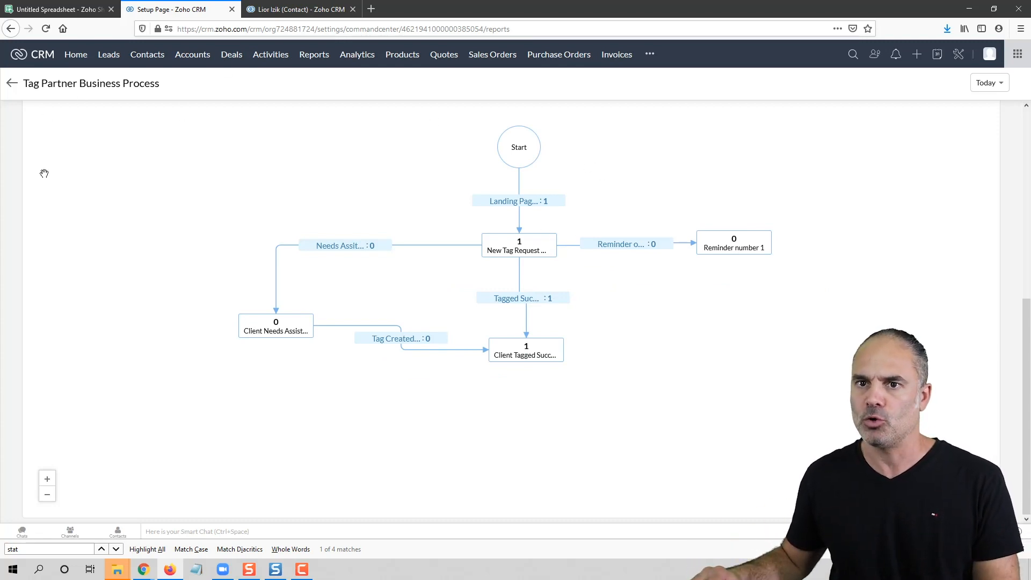
Step: Open the Tag Partner Business Process journey from the CommandCenter list and review the Landing Page Form Sent transition's criteria and actions
click(10, 83)
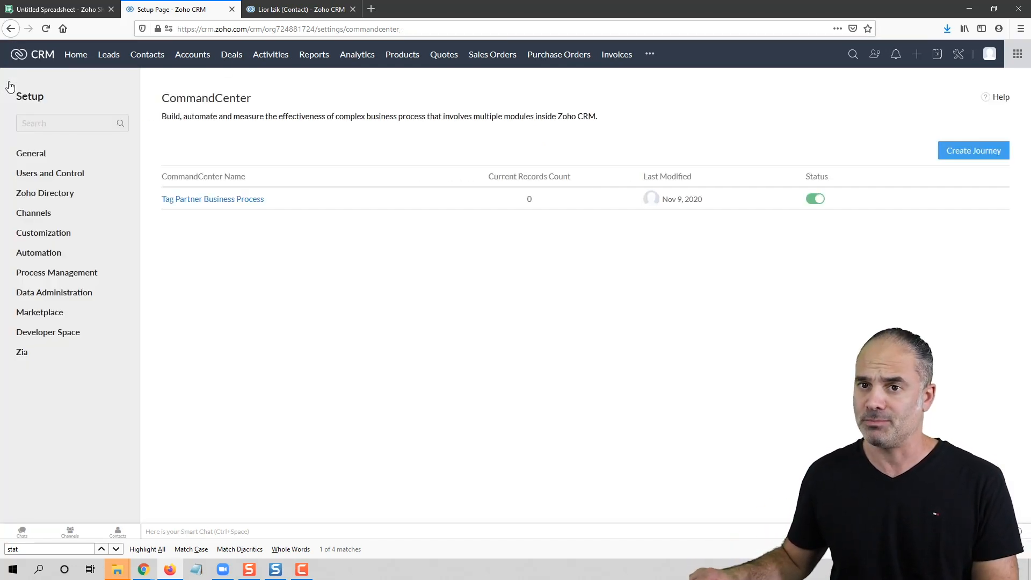
click(224, 199)
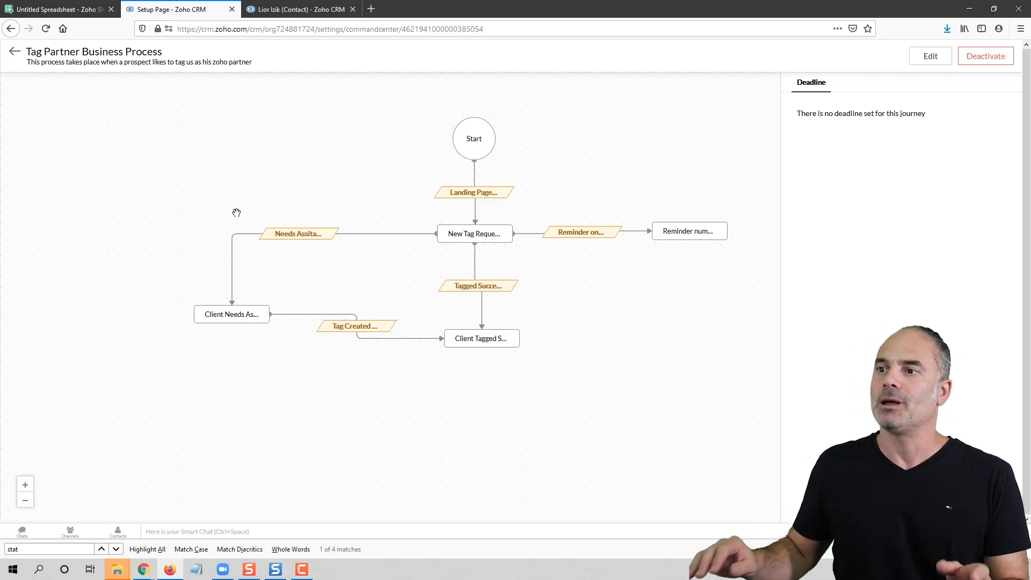
click(498, 196)
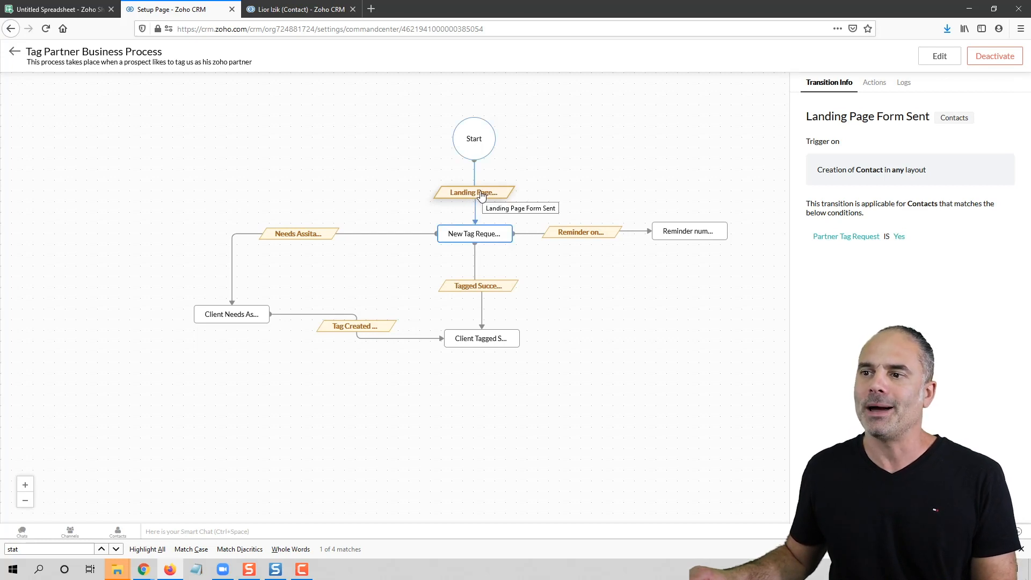
click(881, 87)
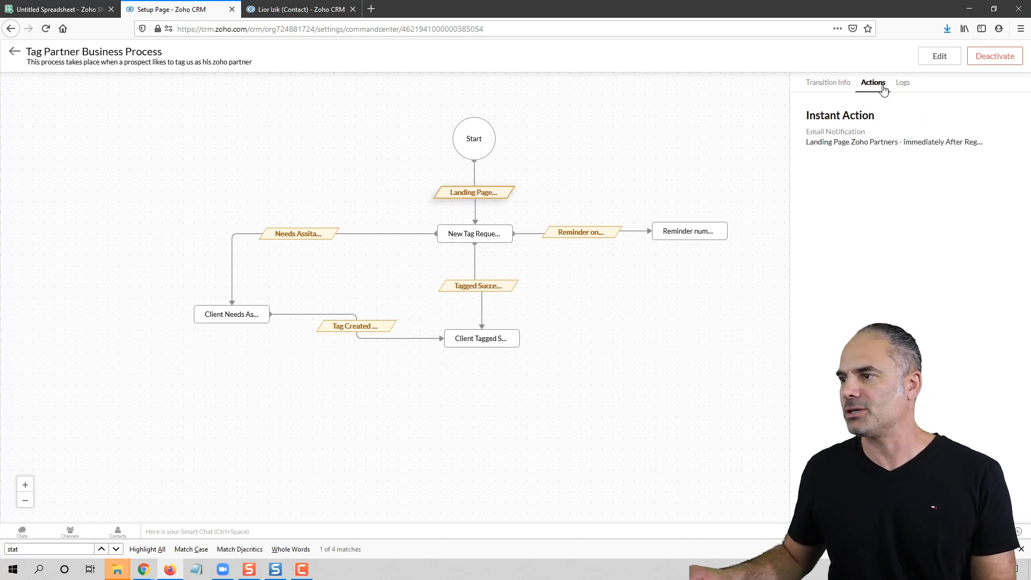
Step: Put the journey into edit mode and inspect the Landing Page Form Sent transition's email notification settings and available instant action types
click(940, 57)
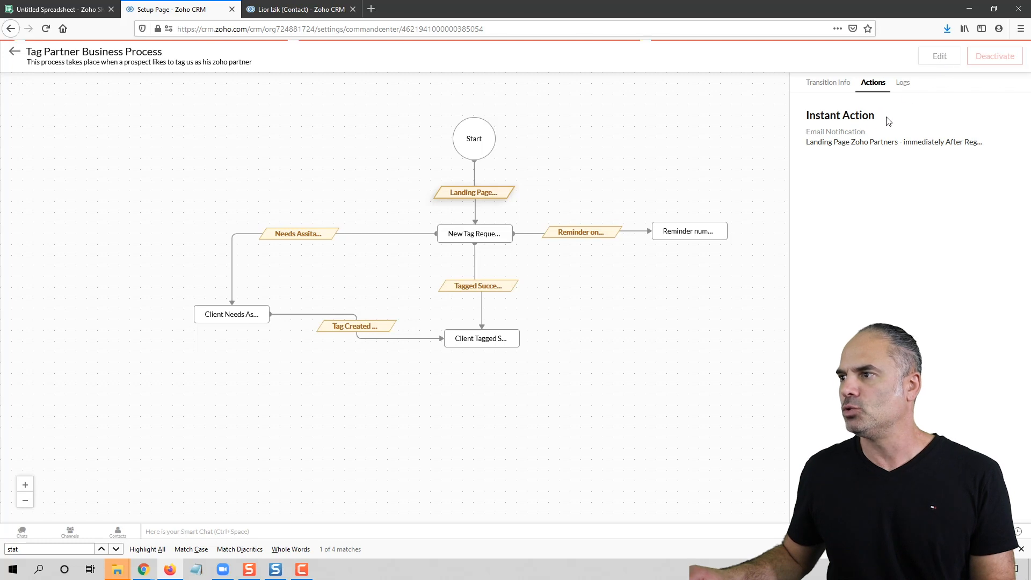
click(452, 192)
click(870, 84)
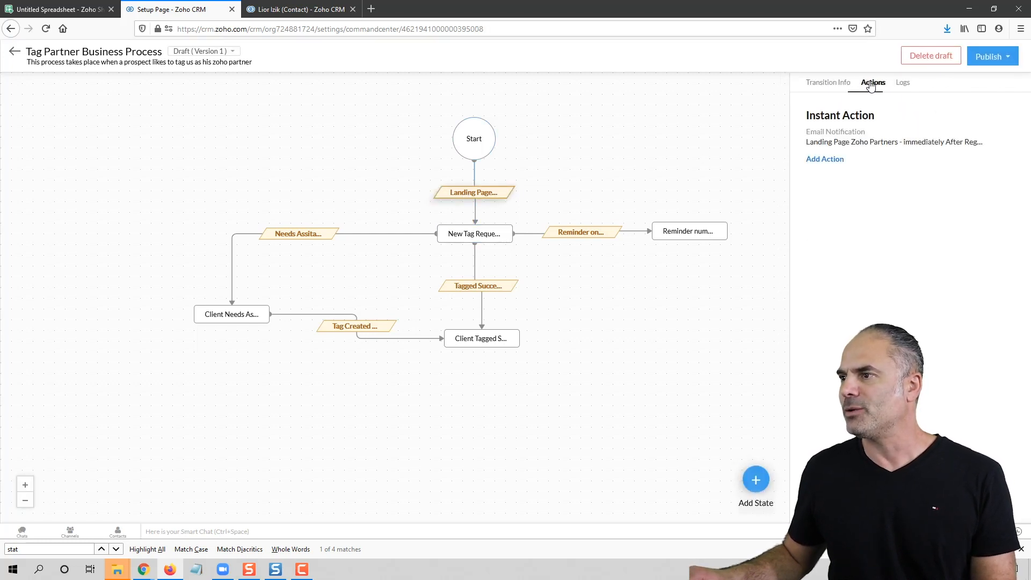
click(847, 142)
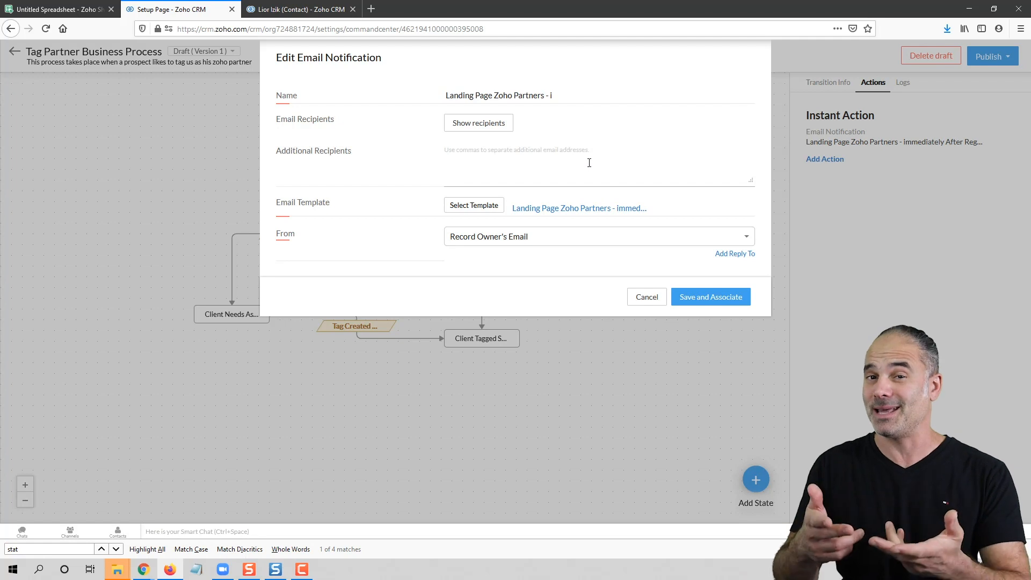
click(647, 297)
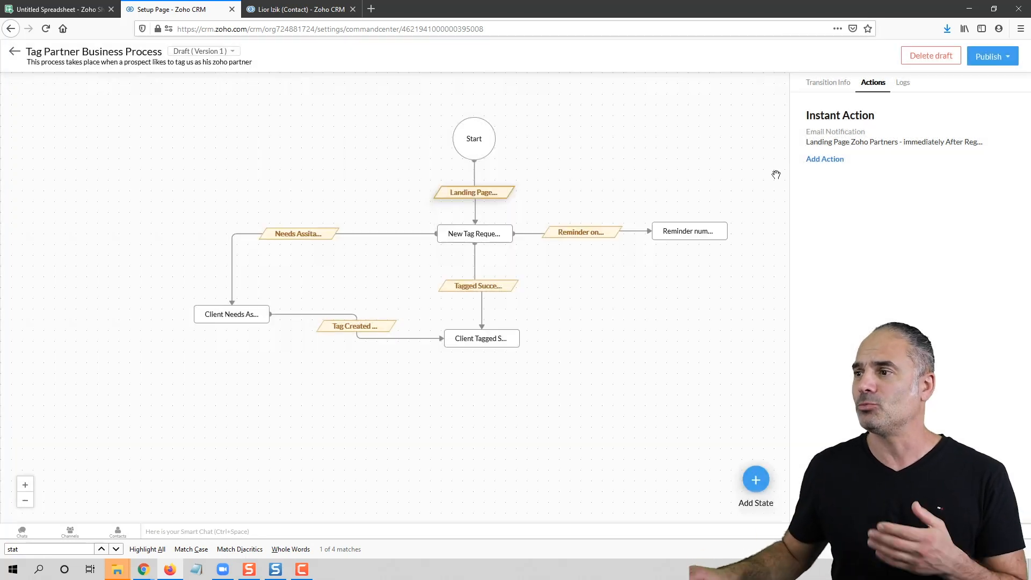
click(830, 159)
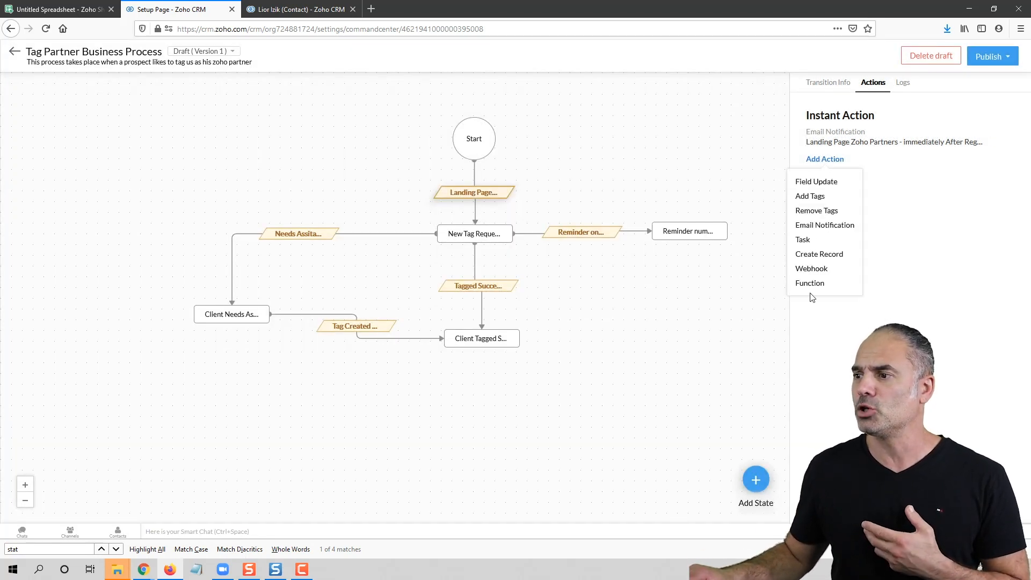